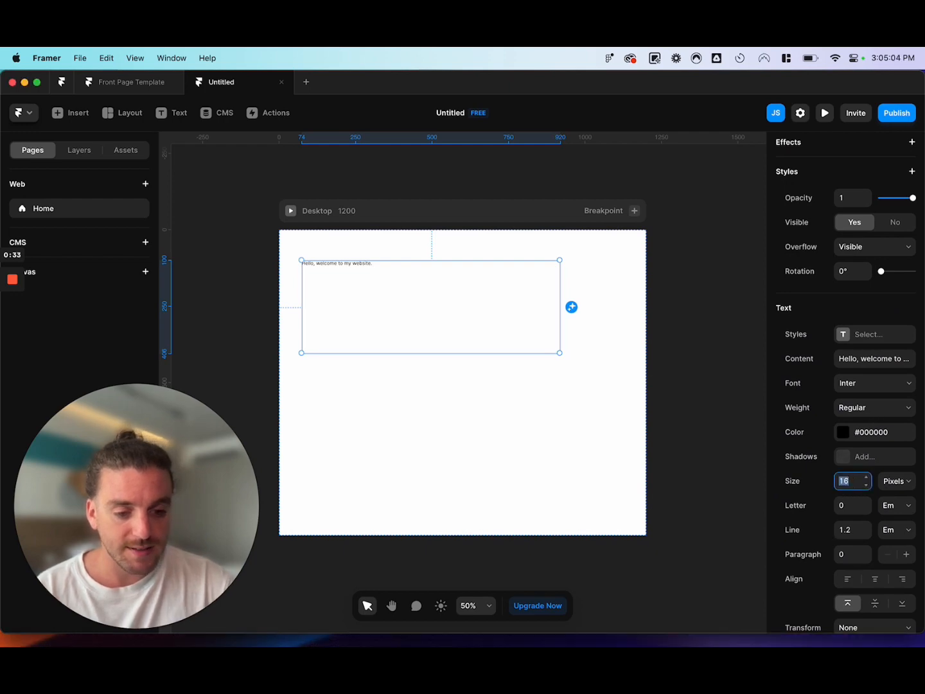
# Style the heading text at 64 pixels in Semibold and narrow its text box to about 584 px wide.
pyautogui.write('66')
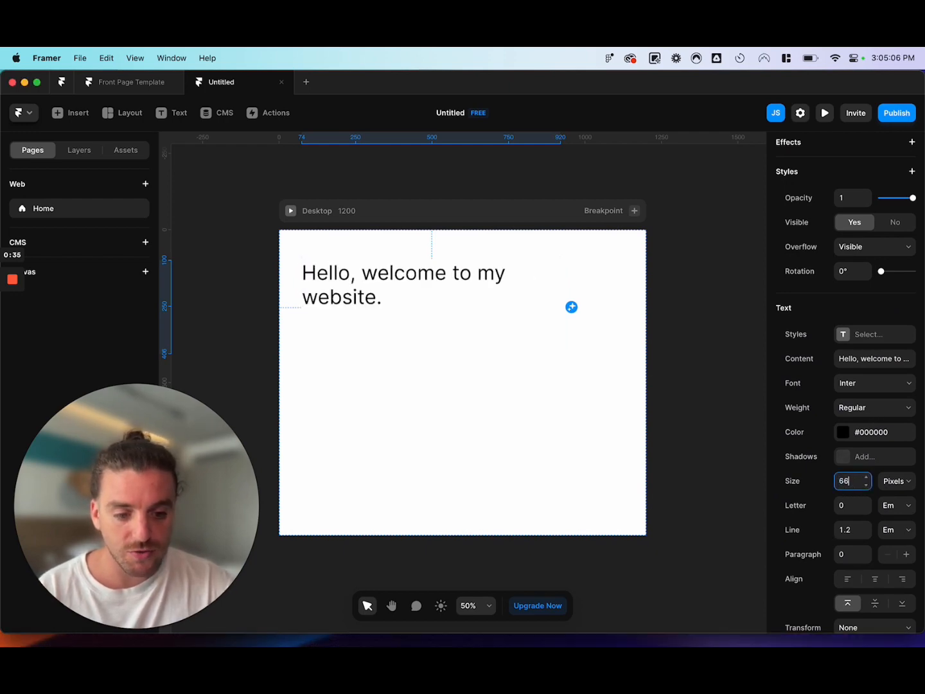
pyautogui.press('Down')
pyautogui.press('Down')
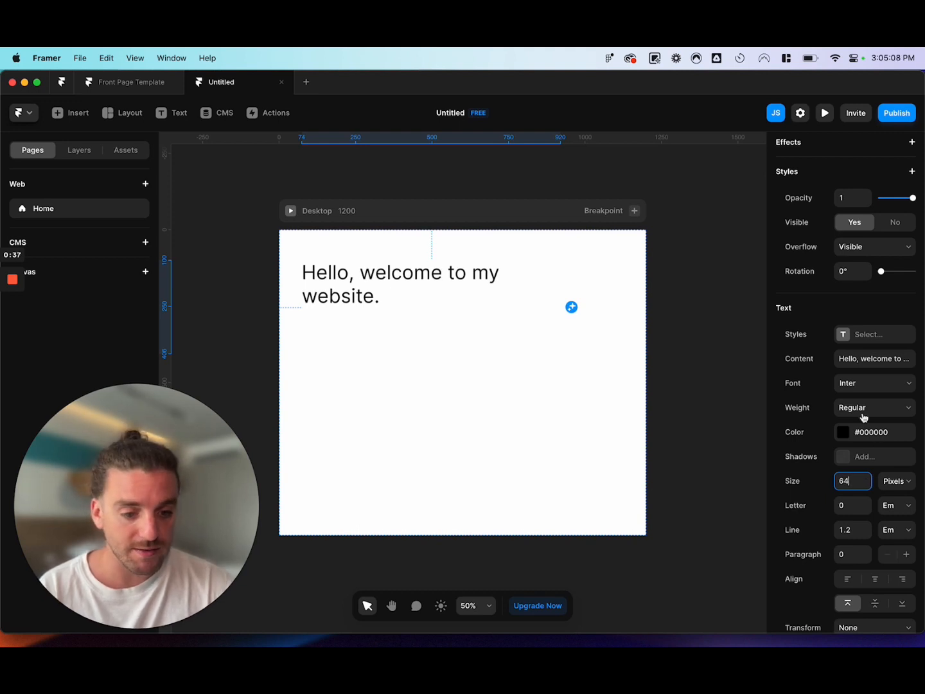
pyautogui.click(867, 385)
pyautogui.click(864, 408)
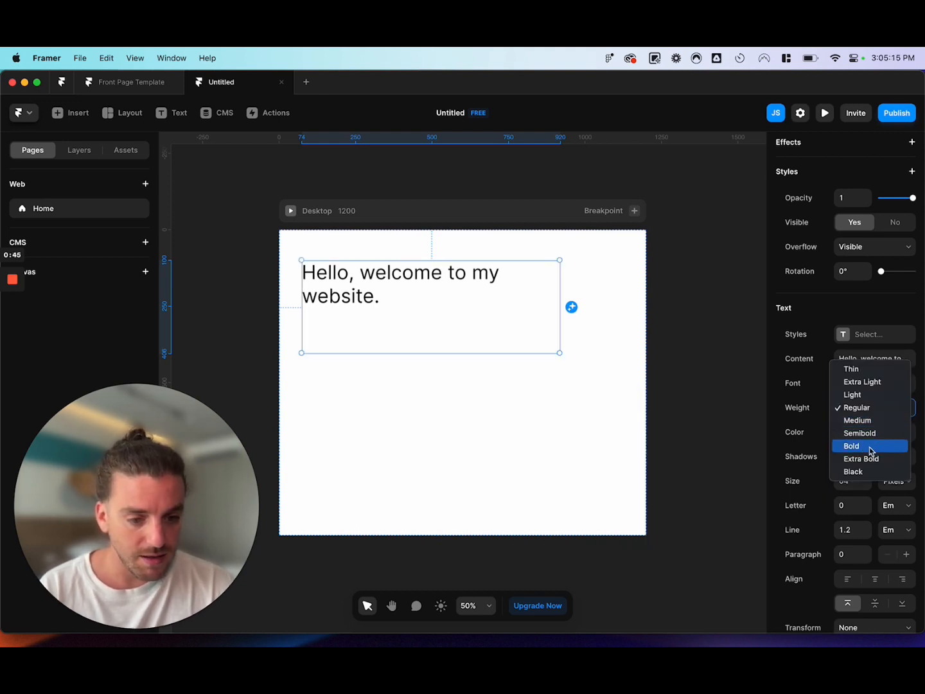
pyautogui.click(869, 436)
pyautogui.moveTo(559, 306); pyautogui.dragTo(479, 306)
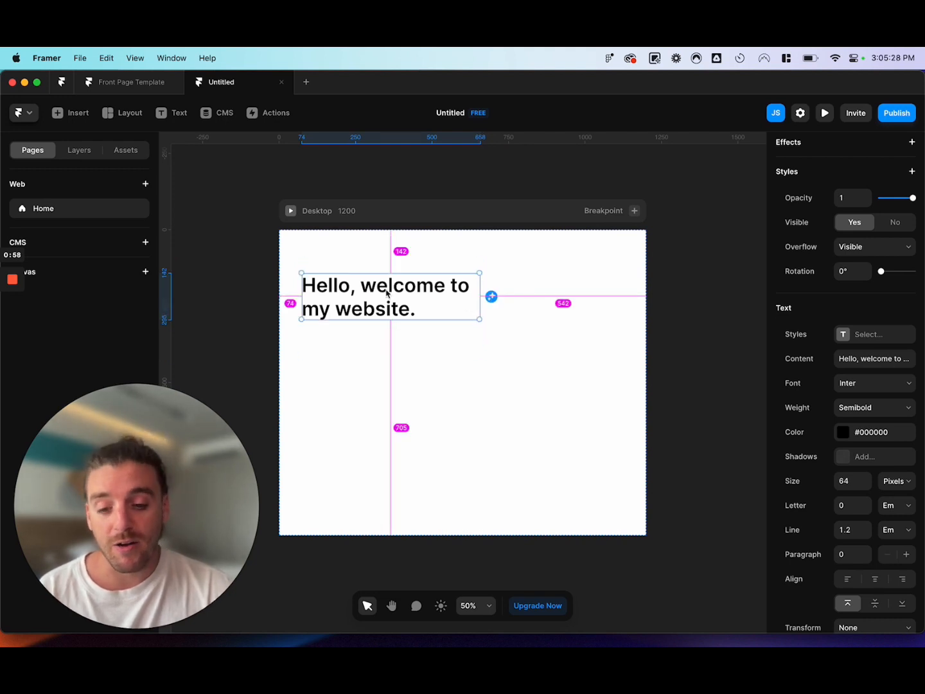
# Duplicate the heading directly below itself and replace the copy's text with a sentence giving the owner's first name and "I am a designer.".
pyautogui.moveTo(386, 290); pyautogui.dragTo(387, 350)
pyautogui.doubleClick(387, 351)
pyautogui.write('My name is Jon and I')
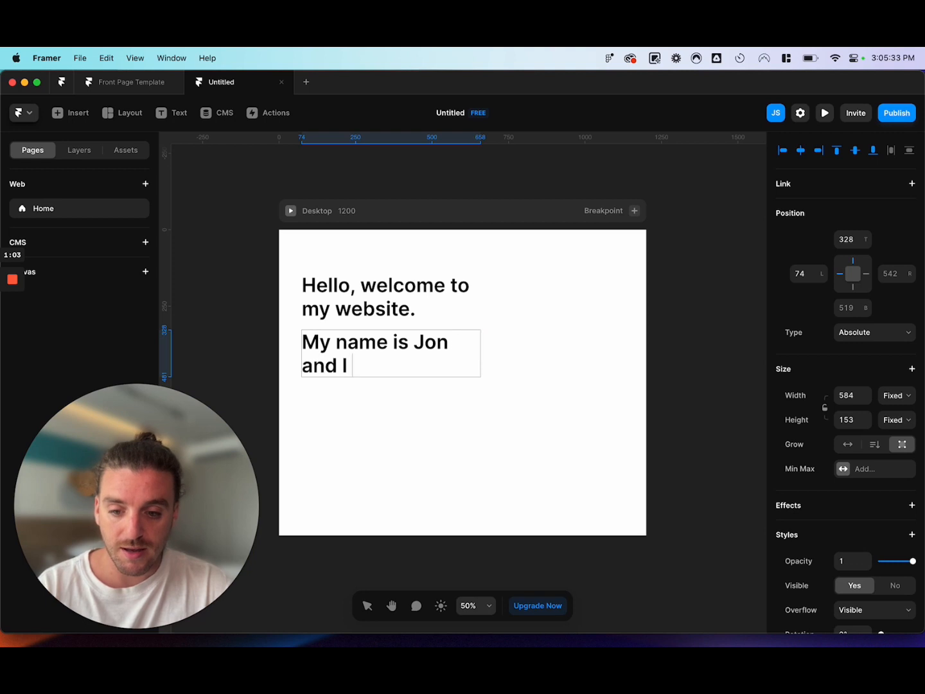
pyautogui.write('er.')
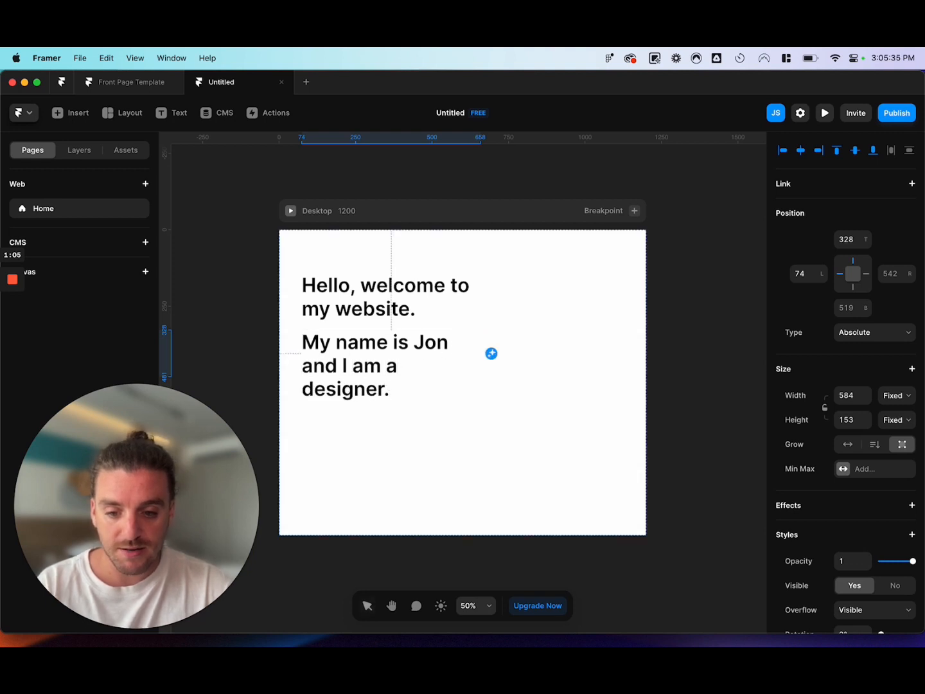
# Set the introduction text's size to 42 pixels and give it a lighter font weight.
pyautogui.scroll(-6, 864, 549)
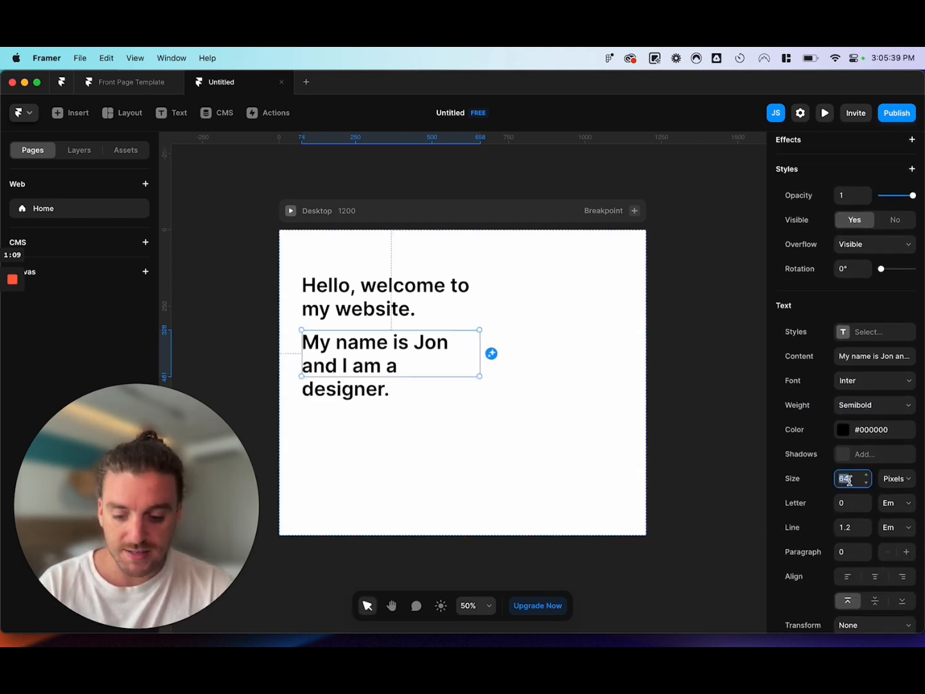
pyautogui.write('42')
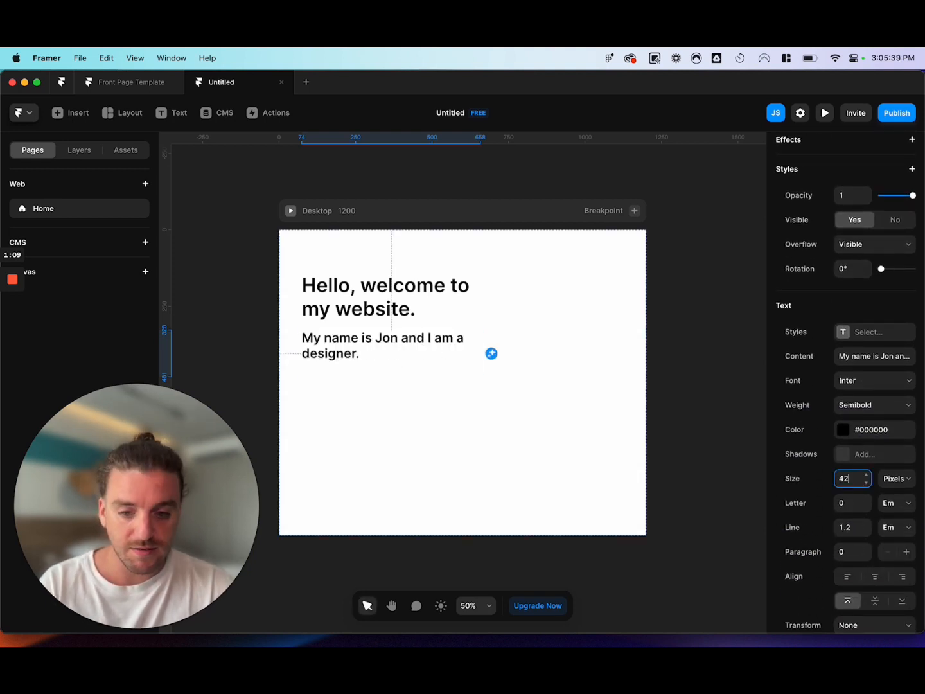
pyautogui.scroll(-2, 890, 493)
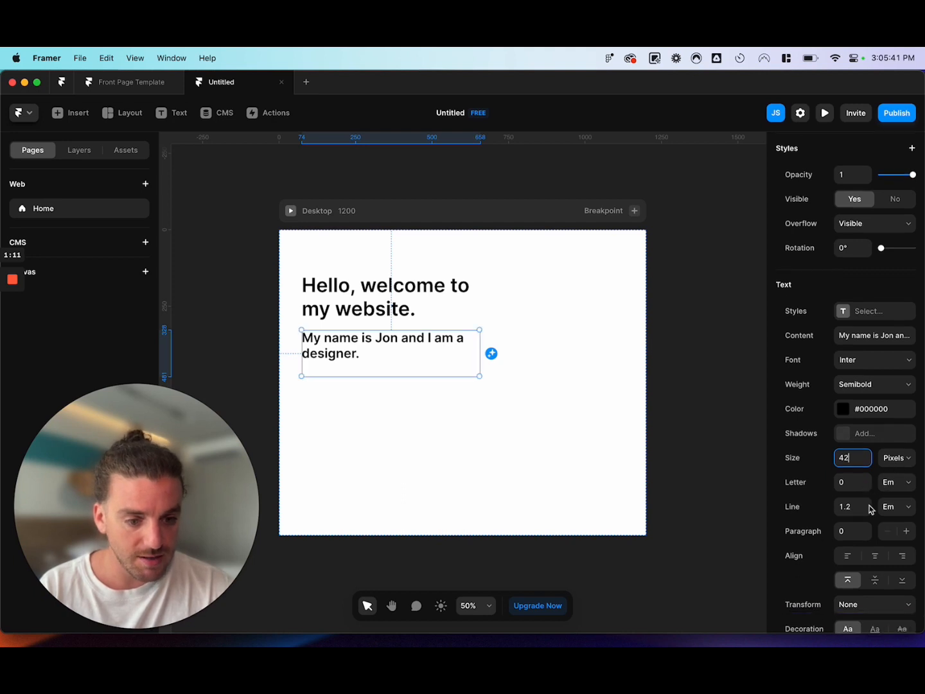
pyautogui.click(883, 362)
pyautogui.click(864, 339)
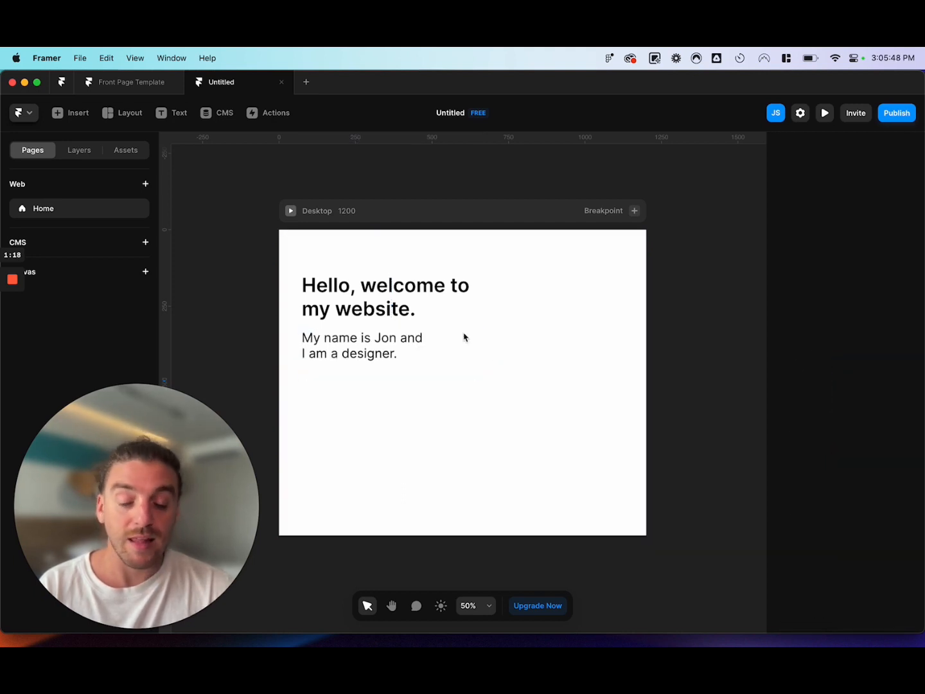
# Insert an image frame from the media elements and place it beside the heading, about 714 px across and 142 px down the page.
pyautogui.click(75, 120)
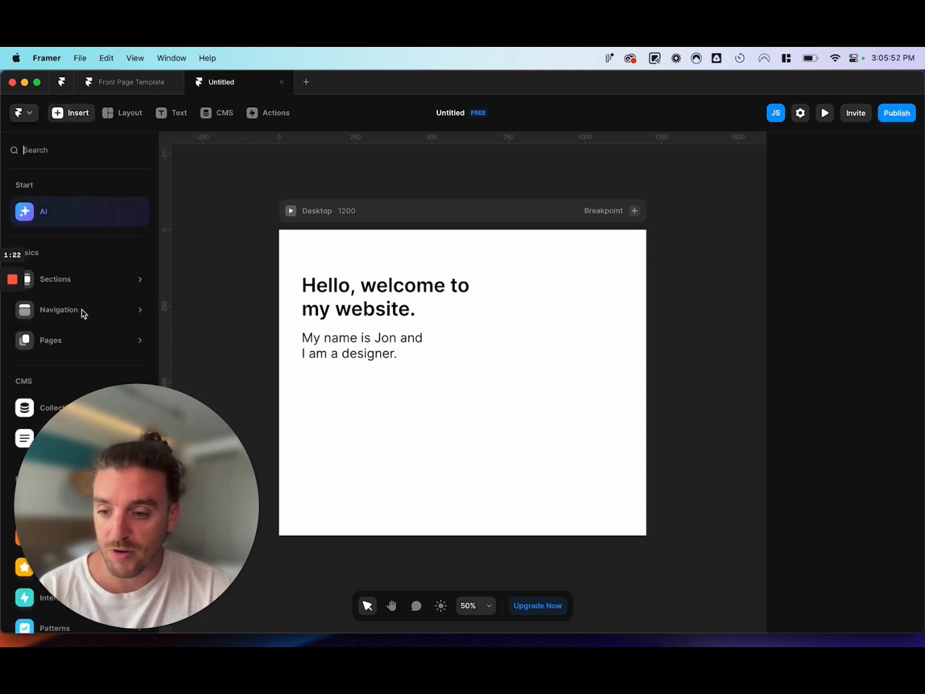
pyautogui.click(51, 340)
pyautogui.moveTo(229, 581); pyautogui.dragTo(882, 581)
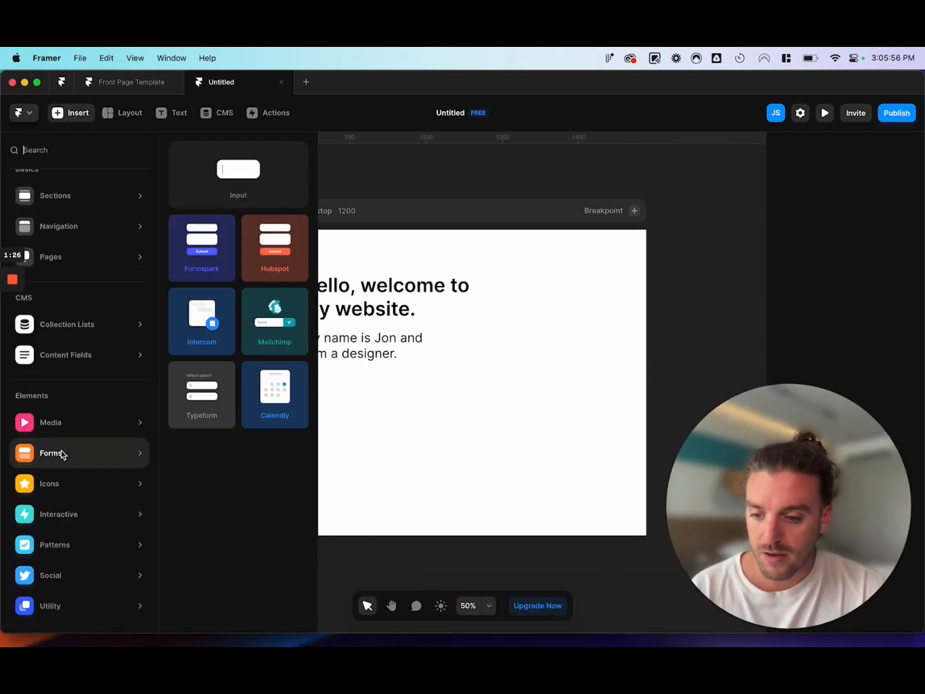
pyautogui.click(50, 422)
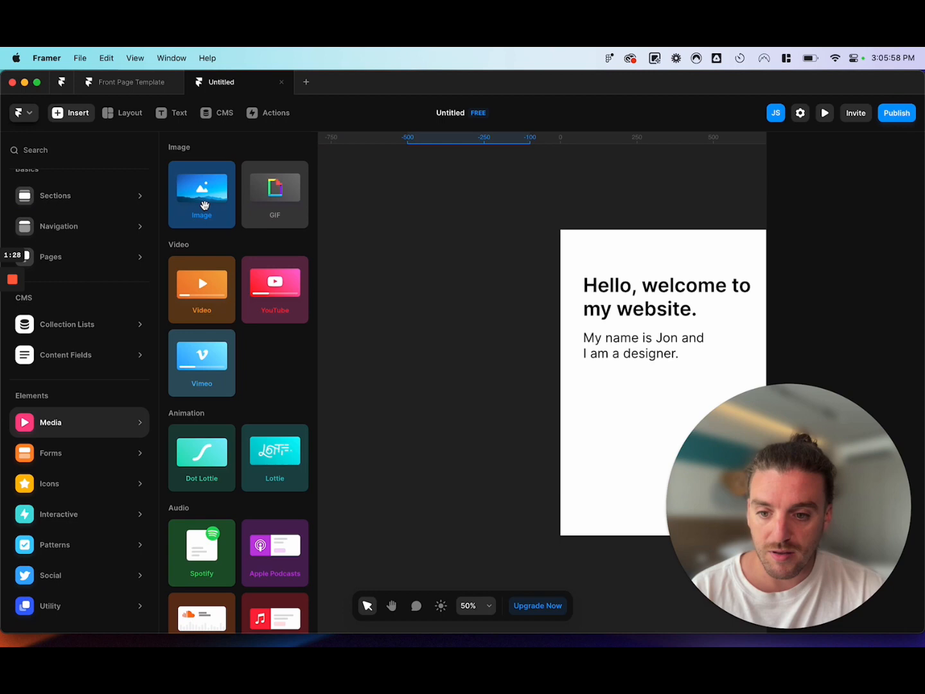
pyautogui.click(204, 205)
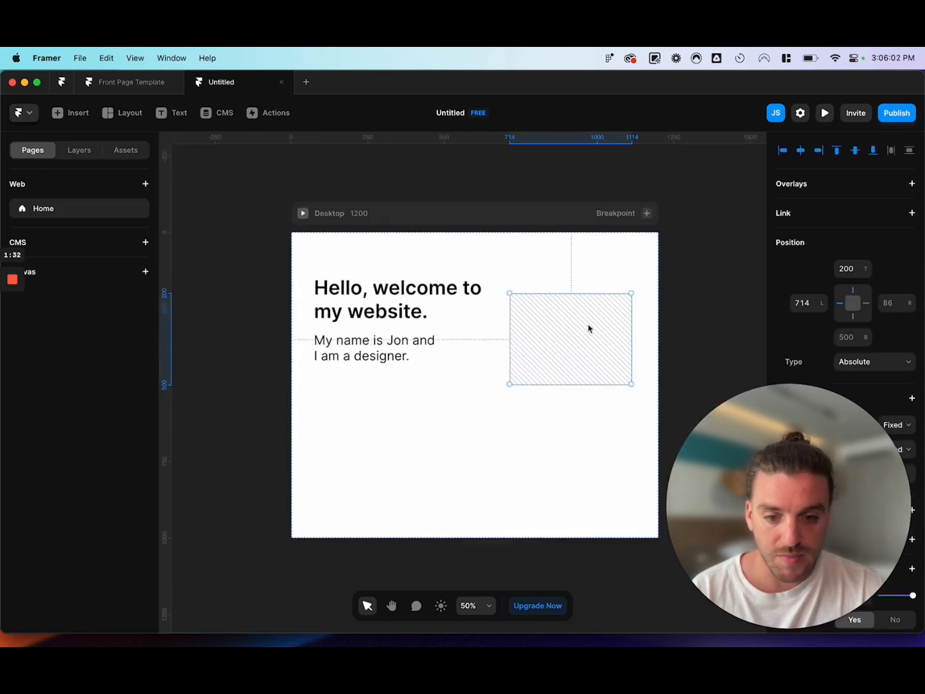
pyautogui.moveTo(589, 326); pyautogui.dragTo(588, 312)
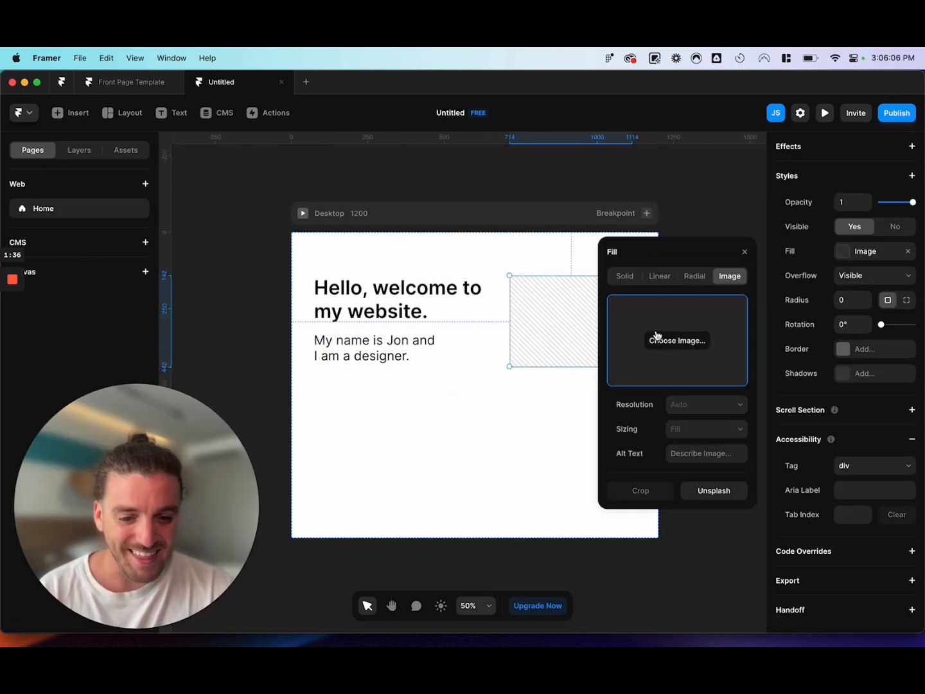
# Fill the frame with the first music_app_mobile_app_interface PNG in the Ear folder and stretch the frame taller at both its upper and lower edges.
pyautogui.click(661, 340)
pyautogui.click(382, 282)
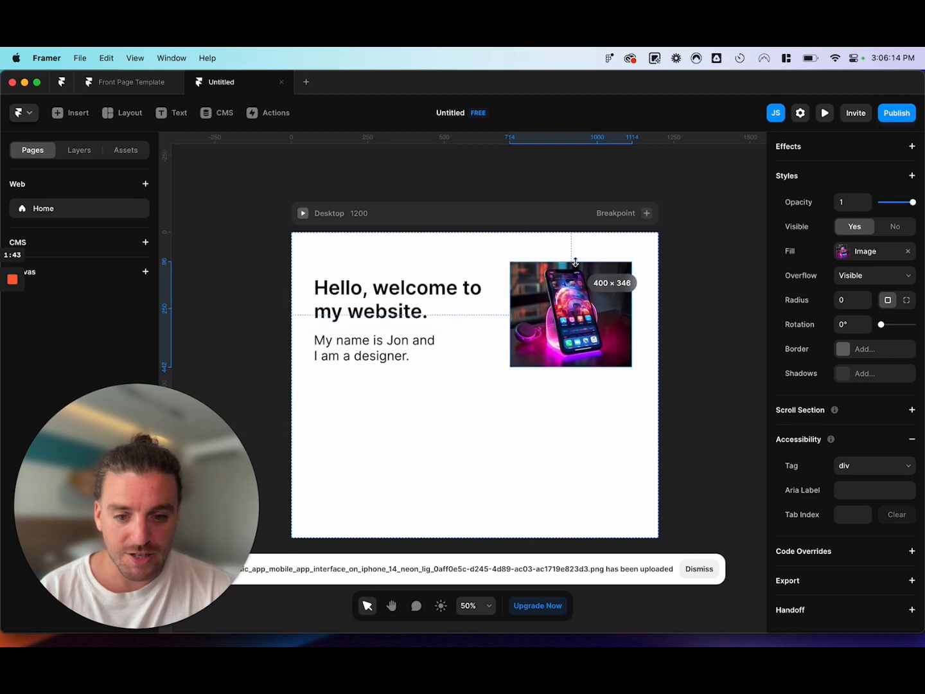
pyautogui.moveTo(575, 262); pyautogui.dragTo(575, 257)
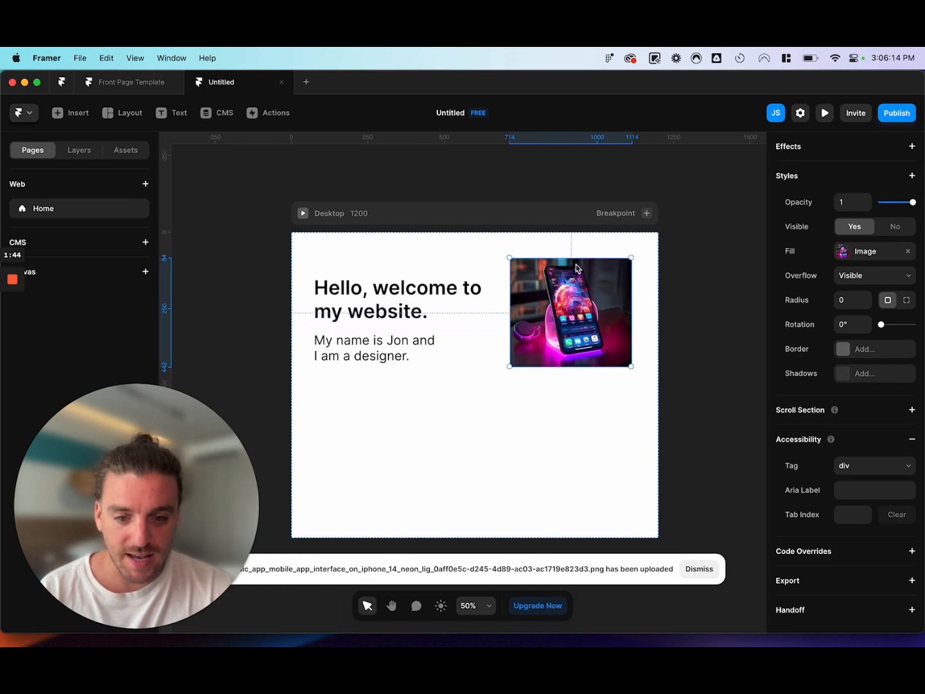
pyautogui.moveTo(570, 365); pyautogui.dragTo(570, 384)
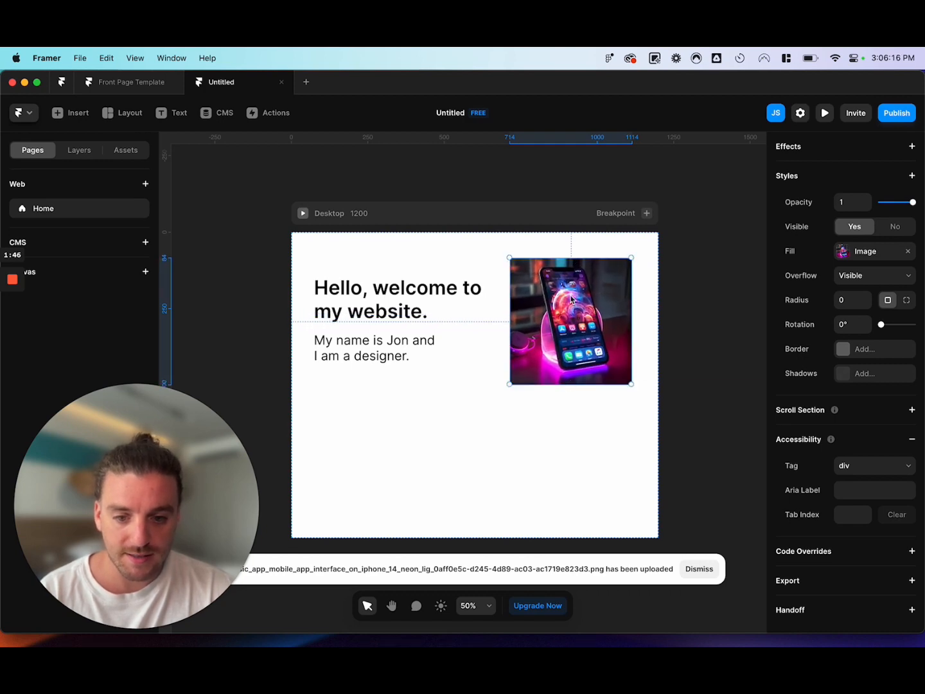
# Adjust the heading's vertical position to 143 px from the page's upper edge, just above the introduction text.
pyautogui.moveTo(395, 297); pyautogui.dragTo(396, 293)
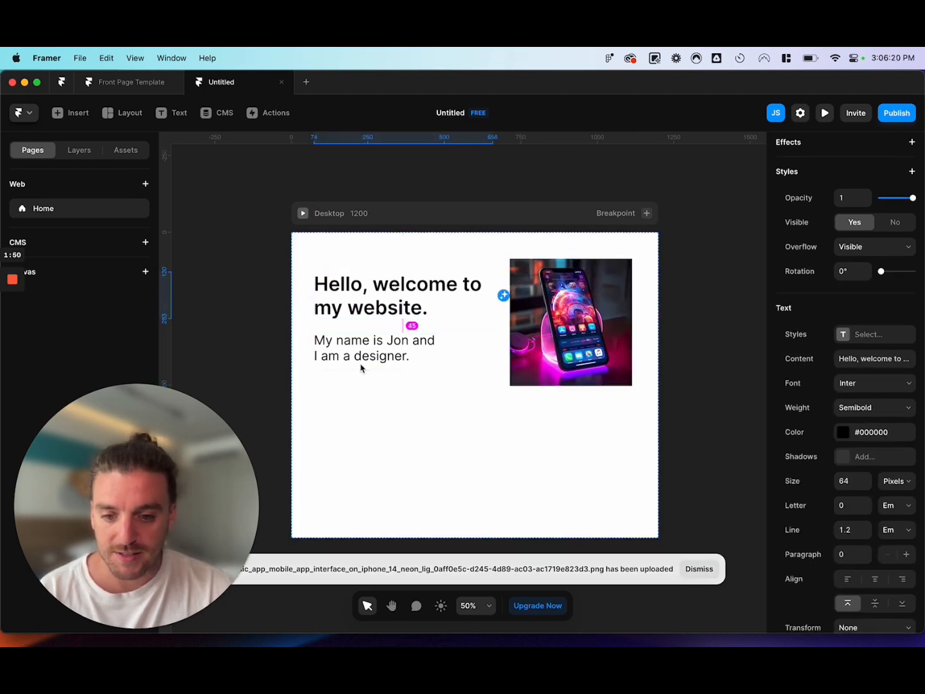
pyautogui.press('Down')
pyautogui.press('Down')
pyautogui.hotkey('shift', 'Down')
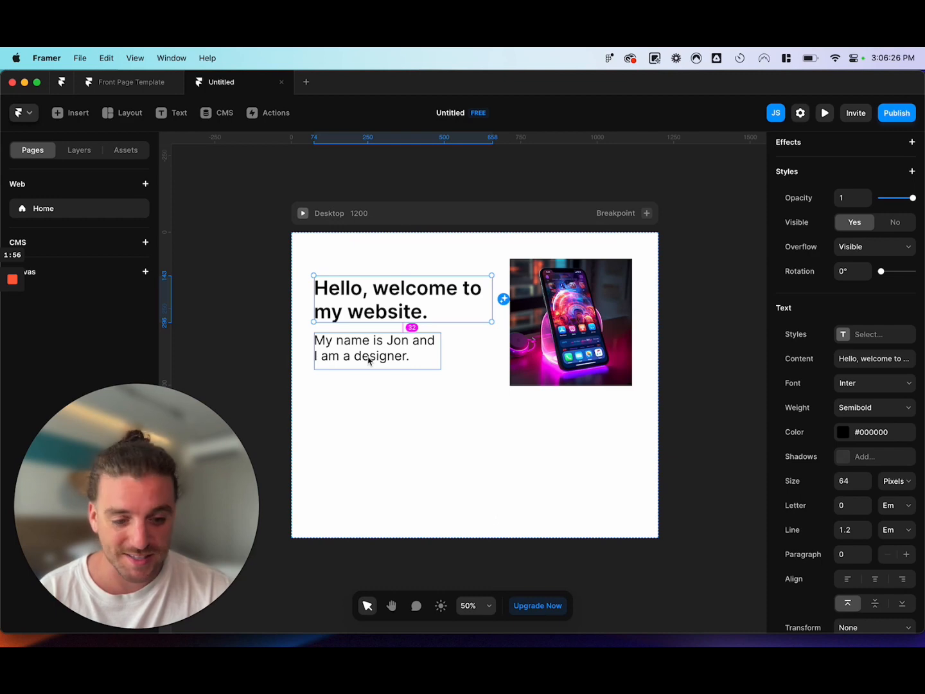
# Nudge the heading and introduction text together to about 66 px from the page's left edge and compare their margin with the image's.
pyautogui.keyDown('shift'); pyautogui.click(368, 360); pyautogui.keyUp('shift')
pyautogui.press('Left')
pyautogui.press('Left')
pyautogui.press('Left')
pyautogui.press('Left')
pyautogui.press('Left')
pyautogui.press('Left')
pyautogui.press('Left')
pyautogui.press('Left')
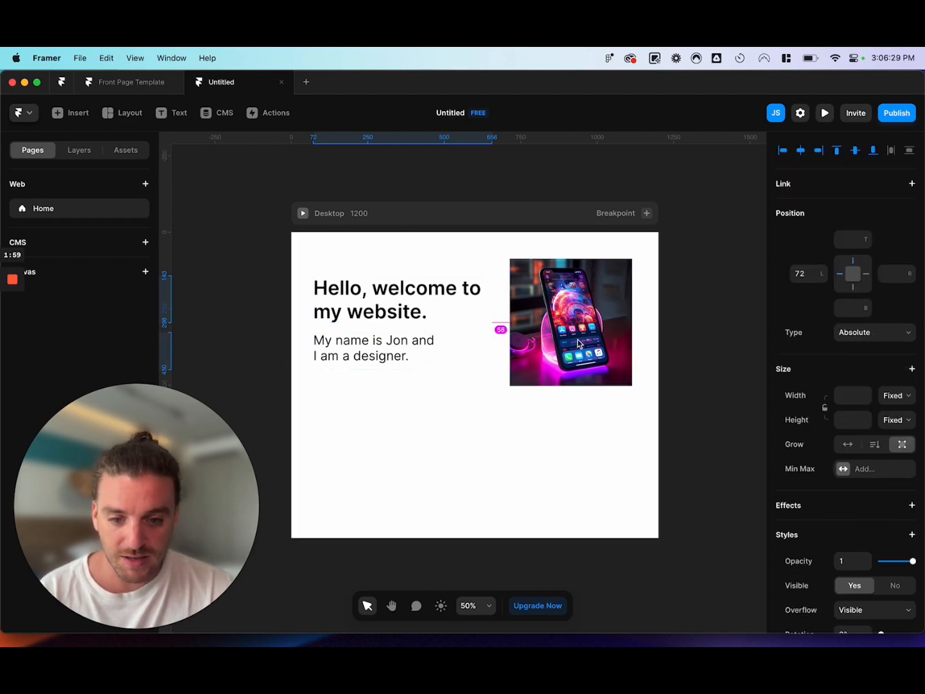
pyautogui.keyDown('shift'); pyautogui.click(579, 344); pyautogui.keyUp('shift')
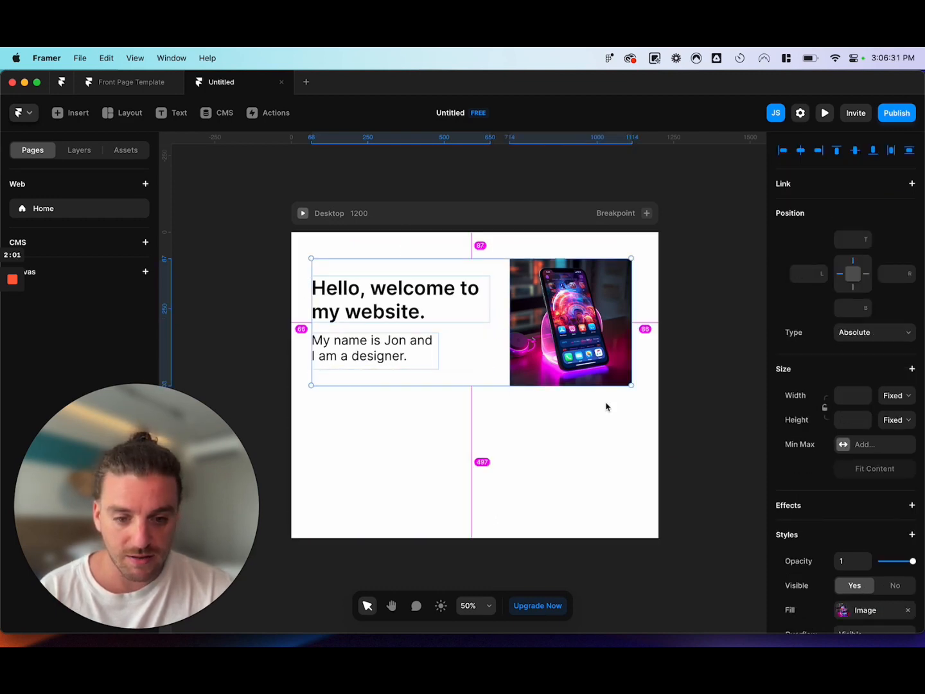
pyautogui.click(549, 434)
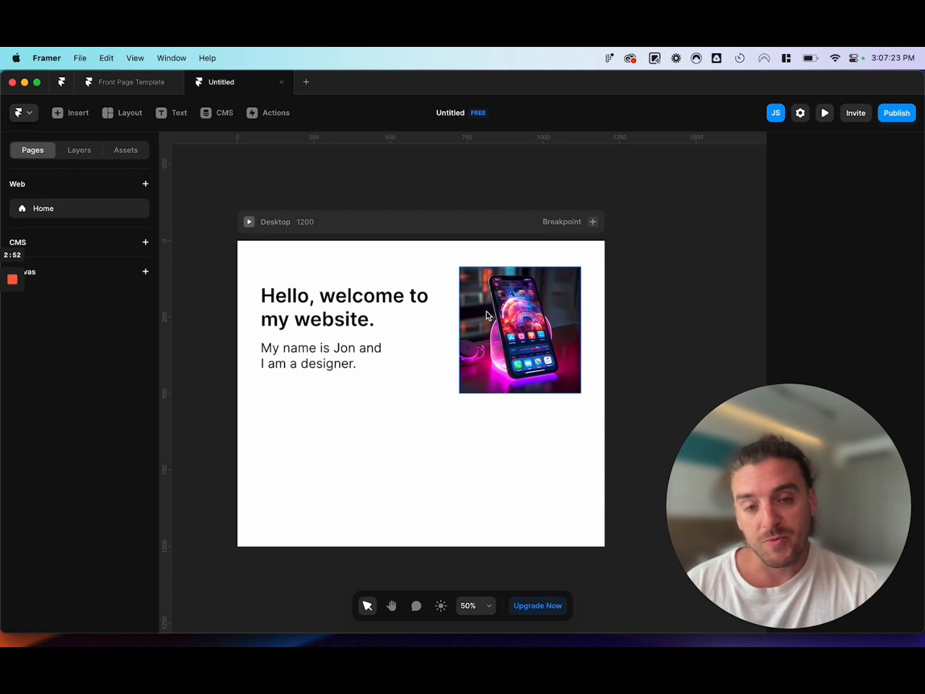
pyautogui.scroll(-2, 486, 312)
pyautogui.scroll(2, 486, 312)
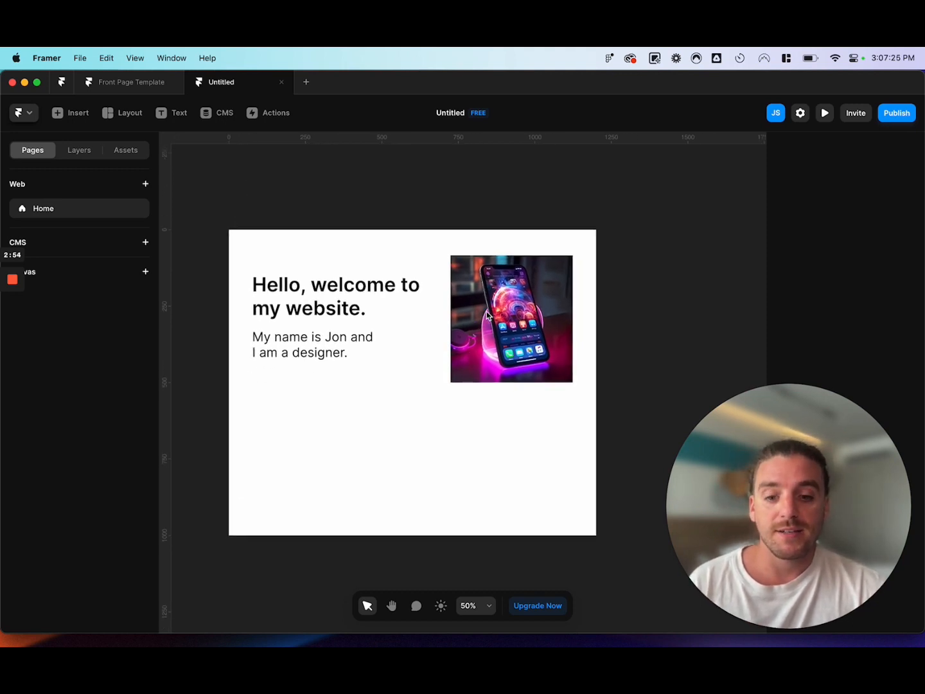
pyautogui.scroll(-2, 486, 311)
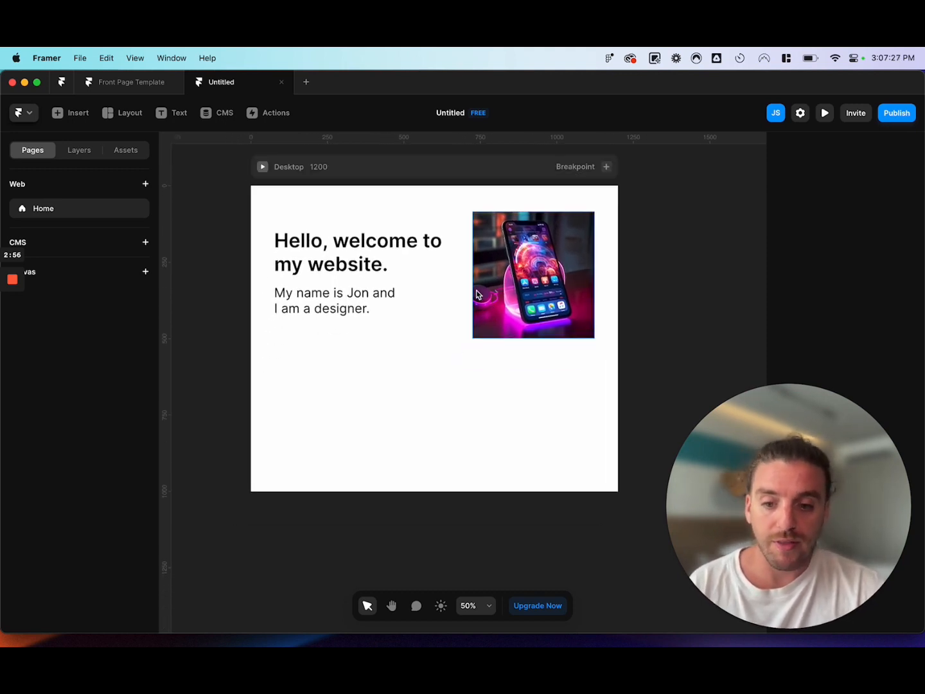
pyautogui.scroll(2, 448, 285)
# Try a stacked layout with the image above the heading and introduction text, all 76 px from the page's left edge.
pyautogui.click(331, 299)
pyautogui.keyDown('shift'); pyautogui.click(312, 344); pyautogui.keyUp('shift')
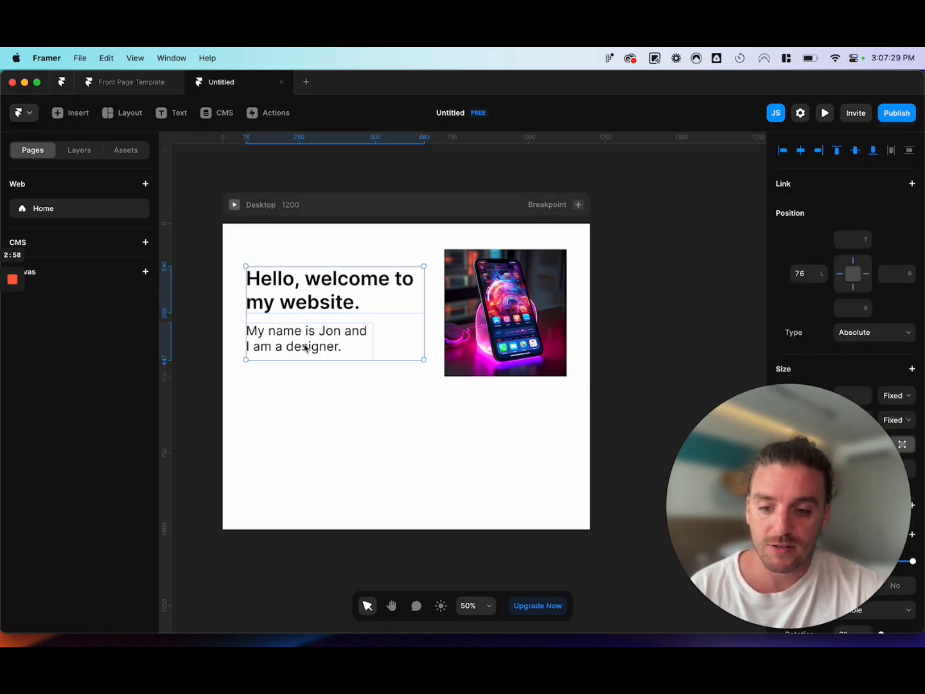
pyautogui.moveTo(321, 364); pyautogui.dragTo(321, 470)
pyautogui.moveTo(518, 331); pyautogui.dragTo(320, 332)
pyautogui.click(326, 411)
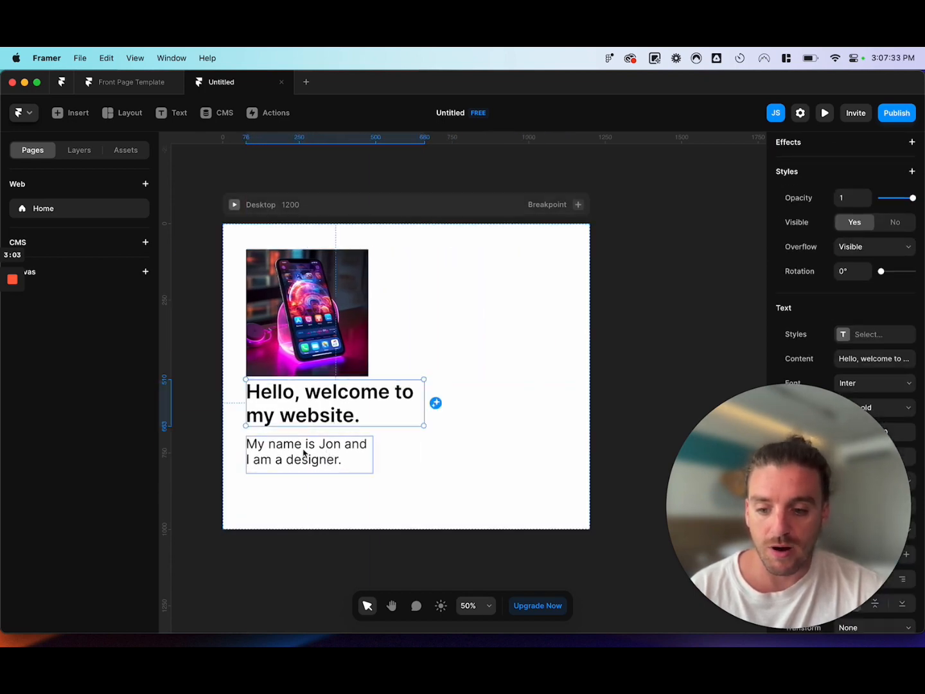
pyautogui.keyDown('shift'); pyautogui.click(306, 454); pyautogui.keyUp('shift')
pyautogui.moveTo(316, 398); pyautogui.dragTo(325, 411)
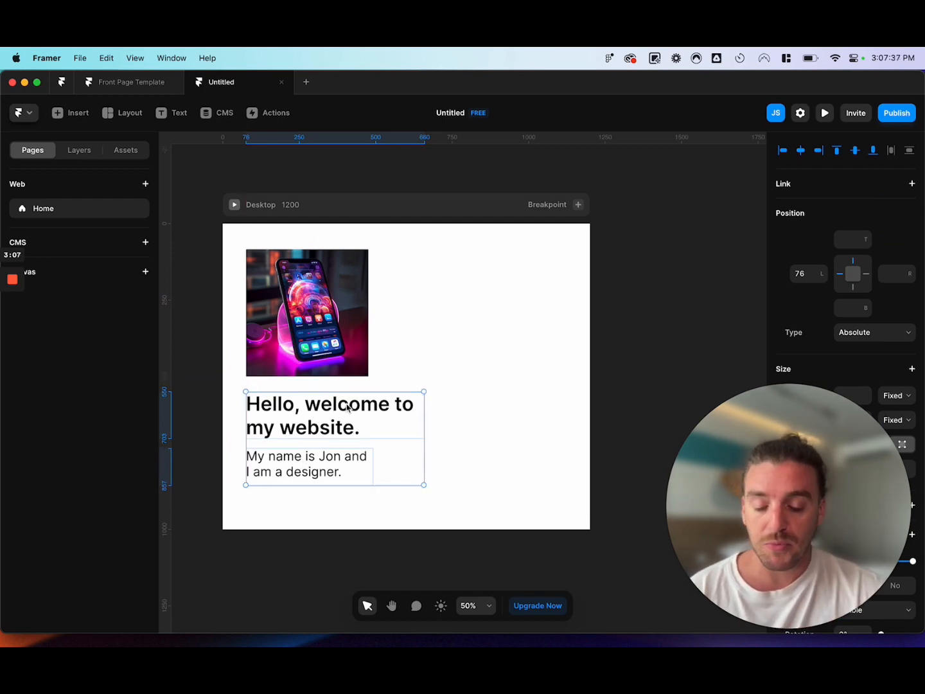
# Undo the moves of the image and both text blocks.
pyautogui.press('super+z')
pyautogui.press('super+z')
pyautogui.press('super+z')
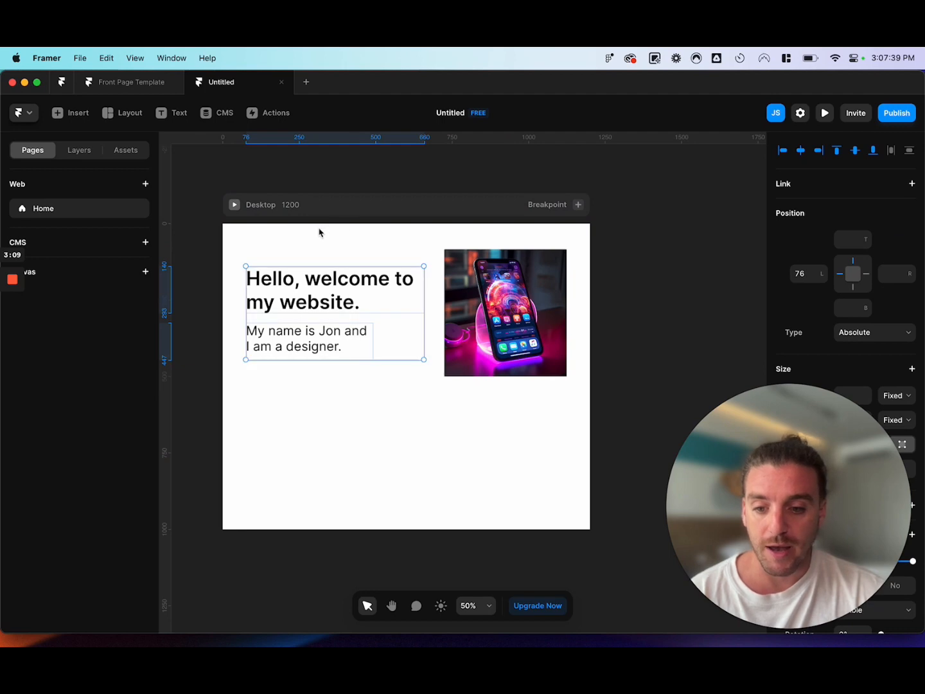
# Try placing the image above both text blocks with the whole stack 216 px from the page's left edge.
pyautogui.click(325, 238)
pyautogui.click(302, 295)
pyautogui.keyDown('shift'); pyautogui.click(295, 346); pyautogui.keyUp('shift')
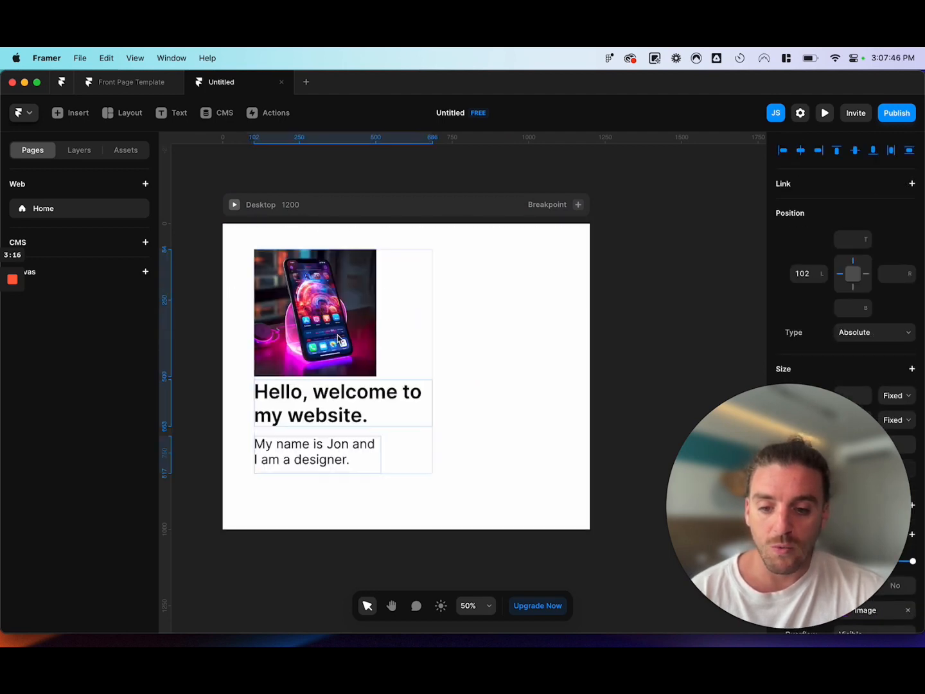
pyautogui.moveTo(324, 334); pyautogui.dragTo(359, 342)
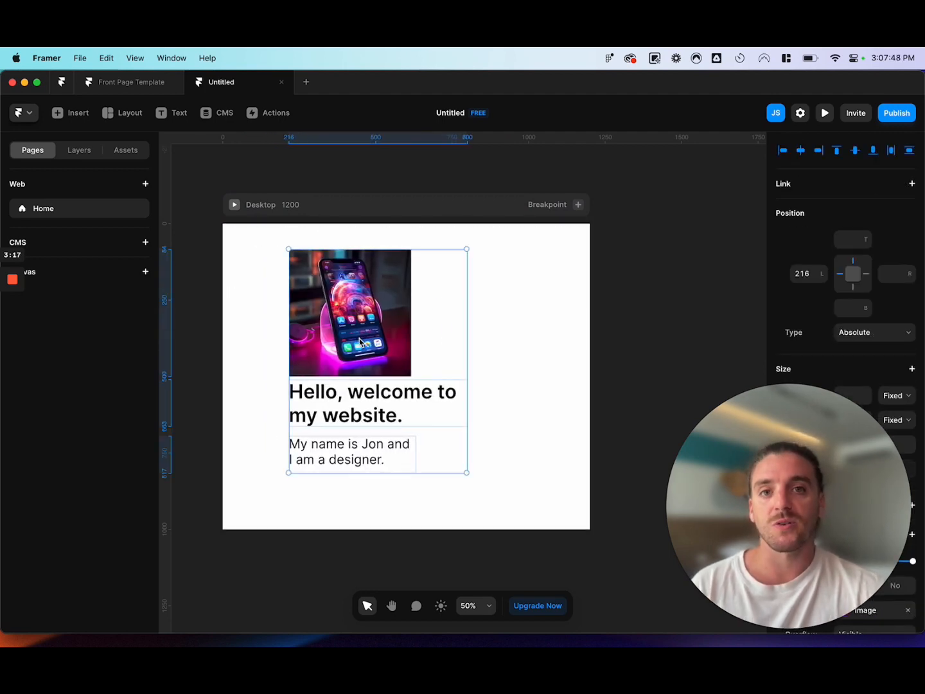
pyautogui.click(497, 256)
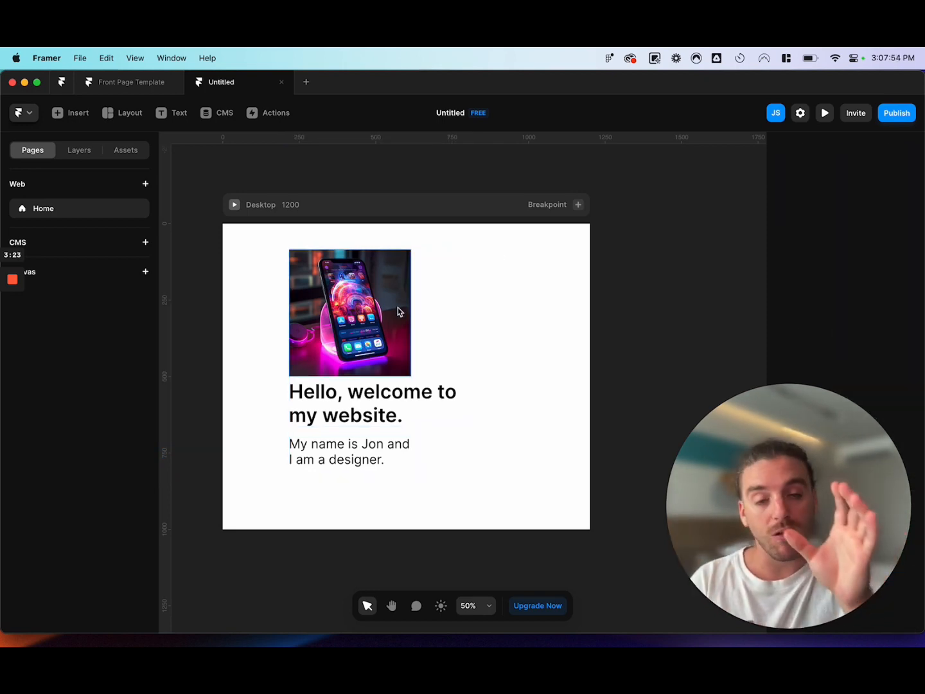
# Undo the stacked arrangement back to the side-by-side layout.
pyautogui.press('super+z')
pyautogui.press('super+z')
pyautogui.press('super+z')
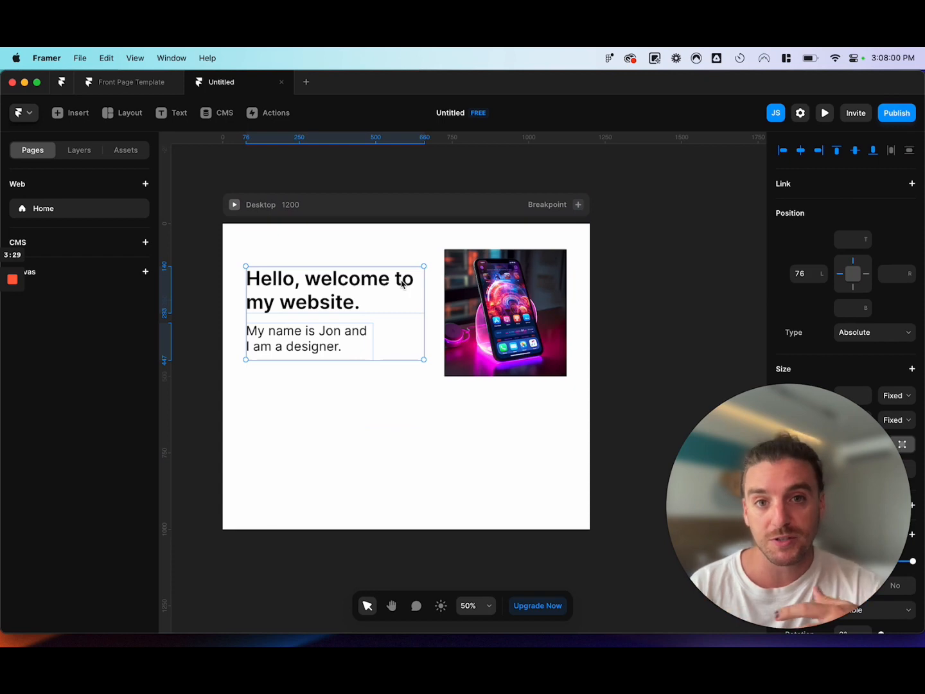
# Try moving both text blocks to the lower part of the page and the image into the empty space above them.
pyautogui.click(359, 253)
pyautogui.click(348, 300)
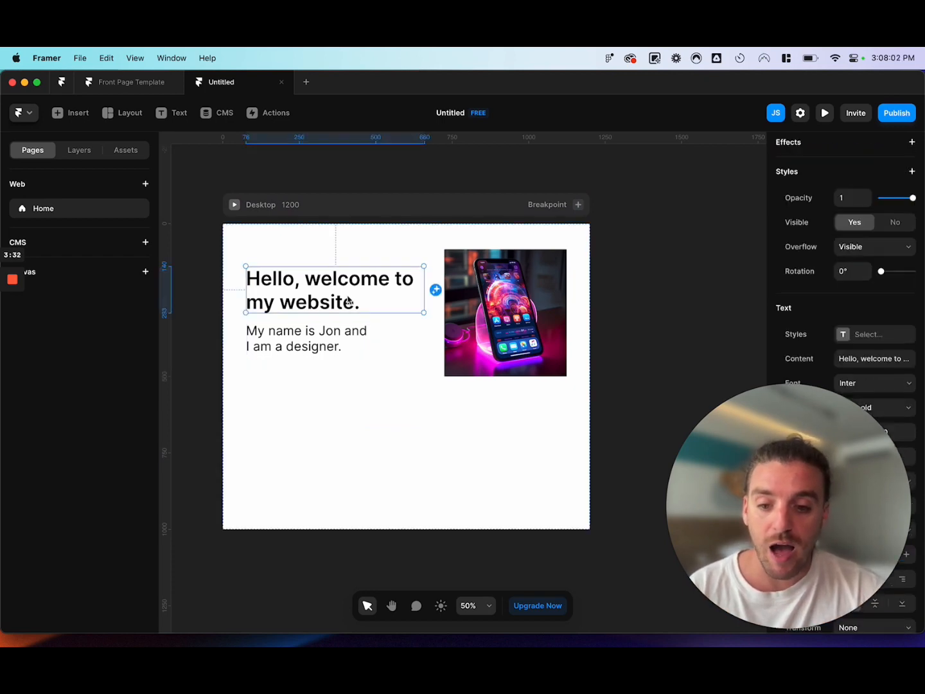
pyautogui.keyDown('shift'); pyautogui.click(319, 338); pyautogui.keyUp('shift')
pyautogui.moveTo(324, 287); pyautogui.dragTo(324, 419)
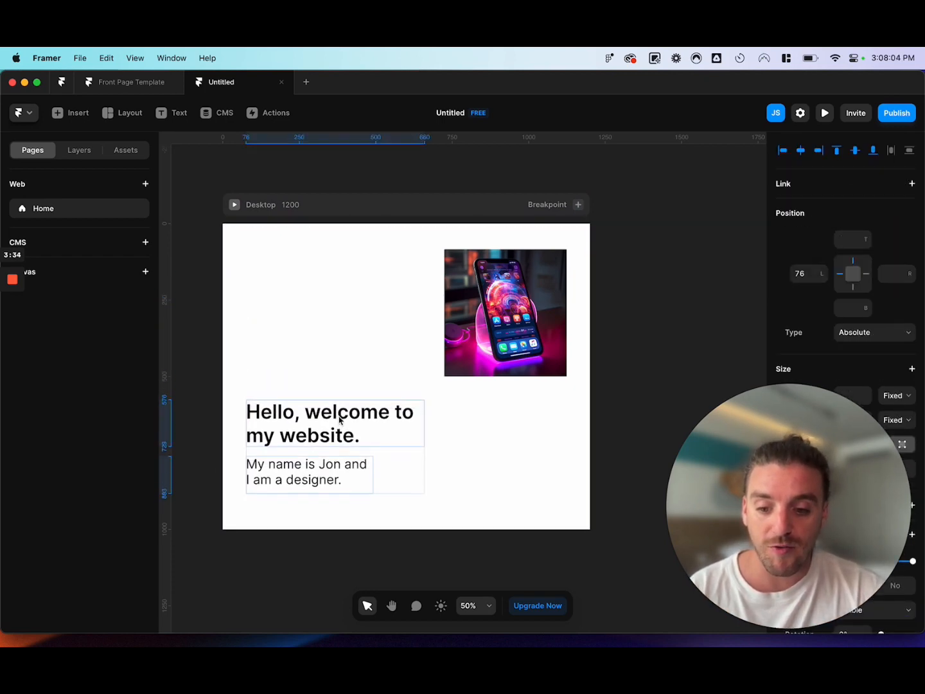
pyautogui.moveTo(512, 319); pyautogui.dragTo(318, 321)
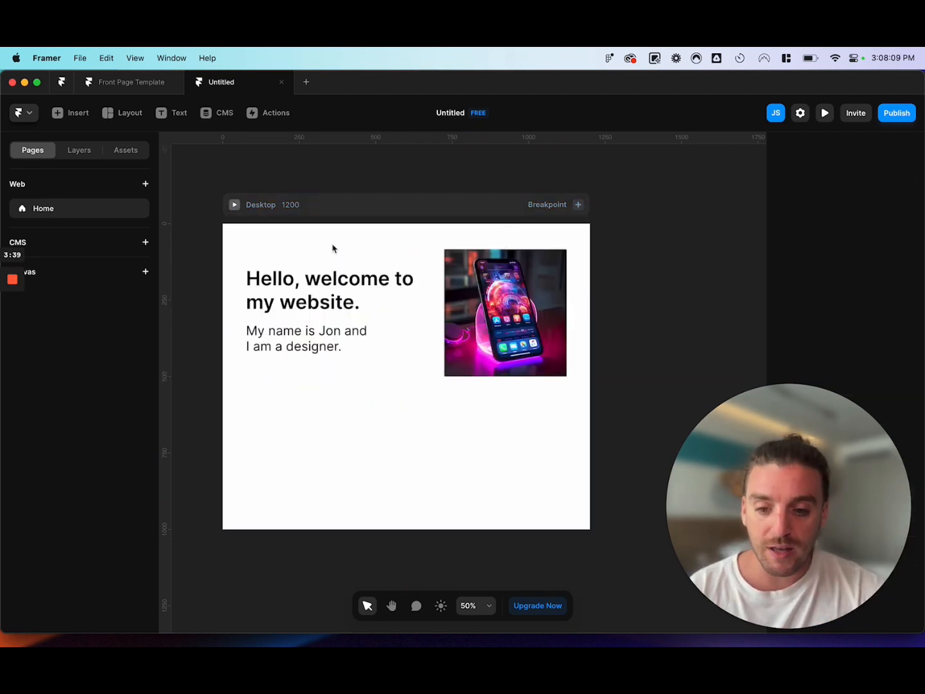
# Group the heading and the introduction text together in a new stack on the Desktop page.
pyautogui.click(297, 307)
pyautogui.keyDown('shift'); pyautogui.click(334, 333); pyautogui.keyUp('shift')
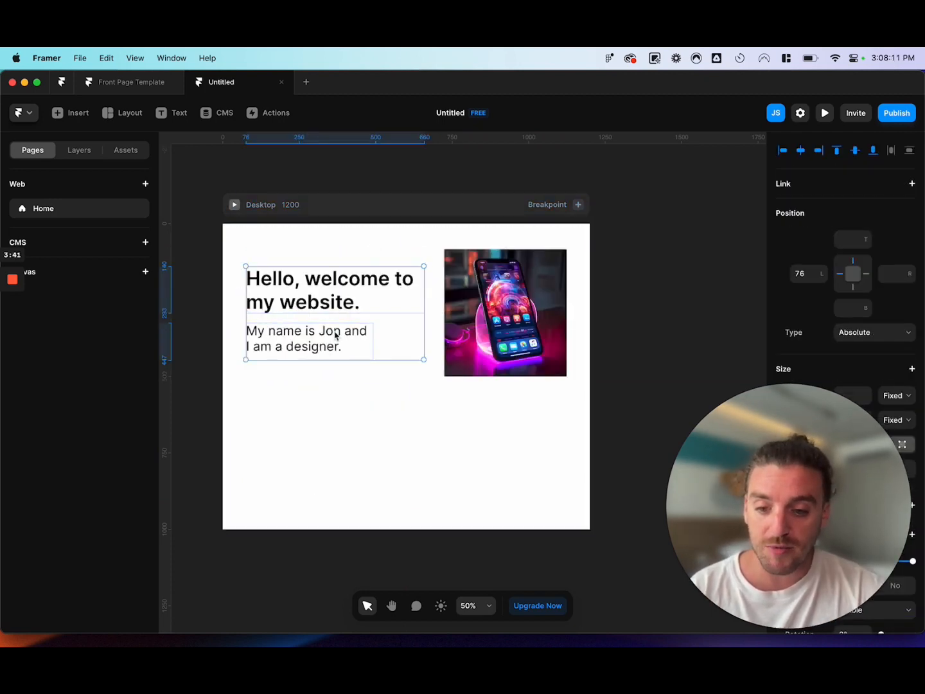
pyautogui.rightClick(315, 294)
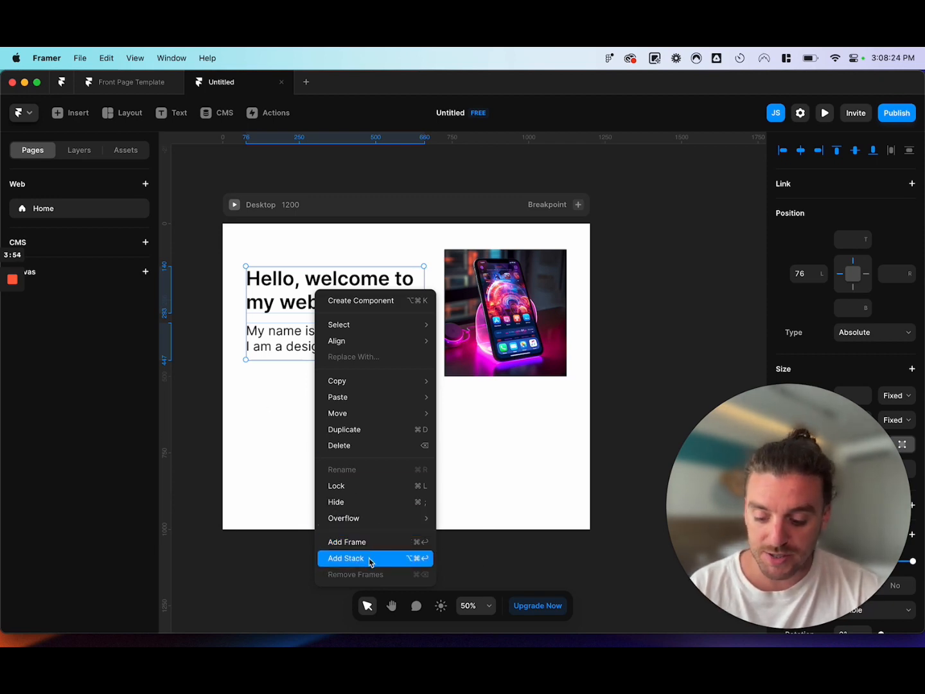
pyautogui.click(280, 411)
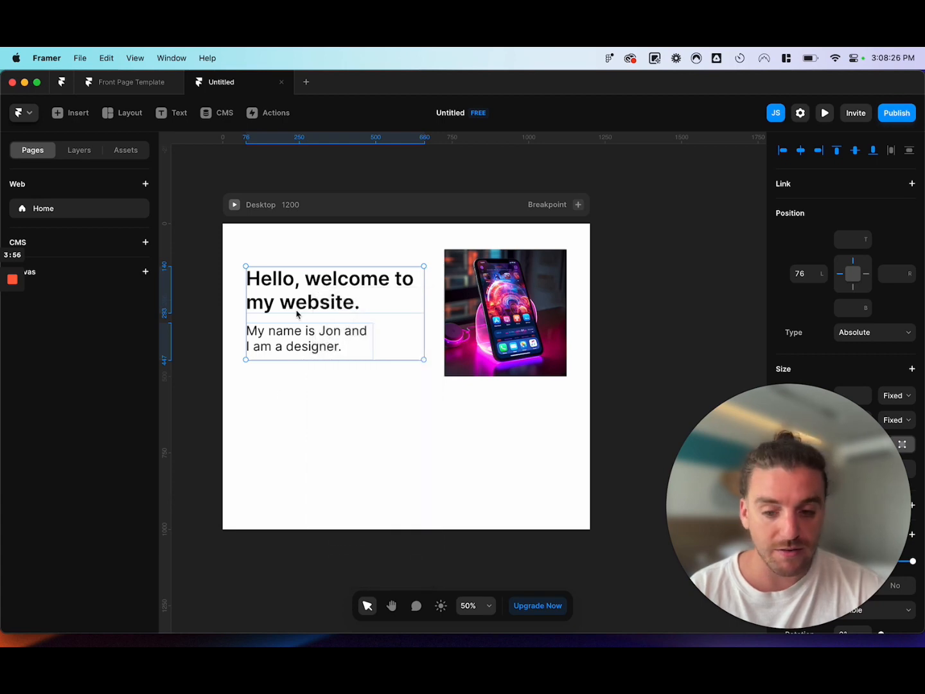
pyautogui.click(80, 151)
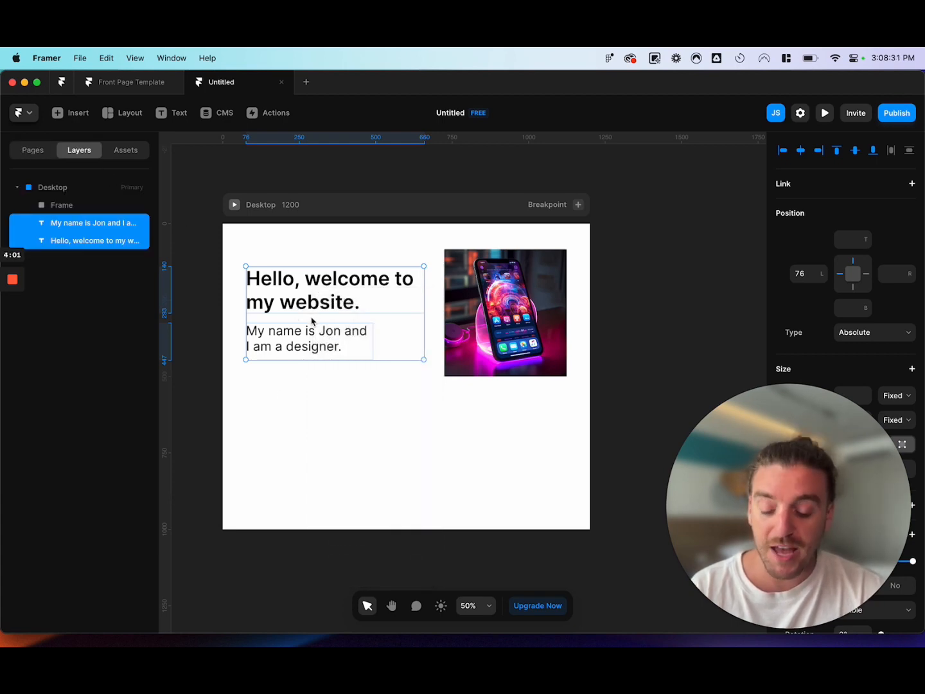
pyautogui.press('super+Return')
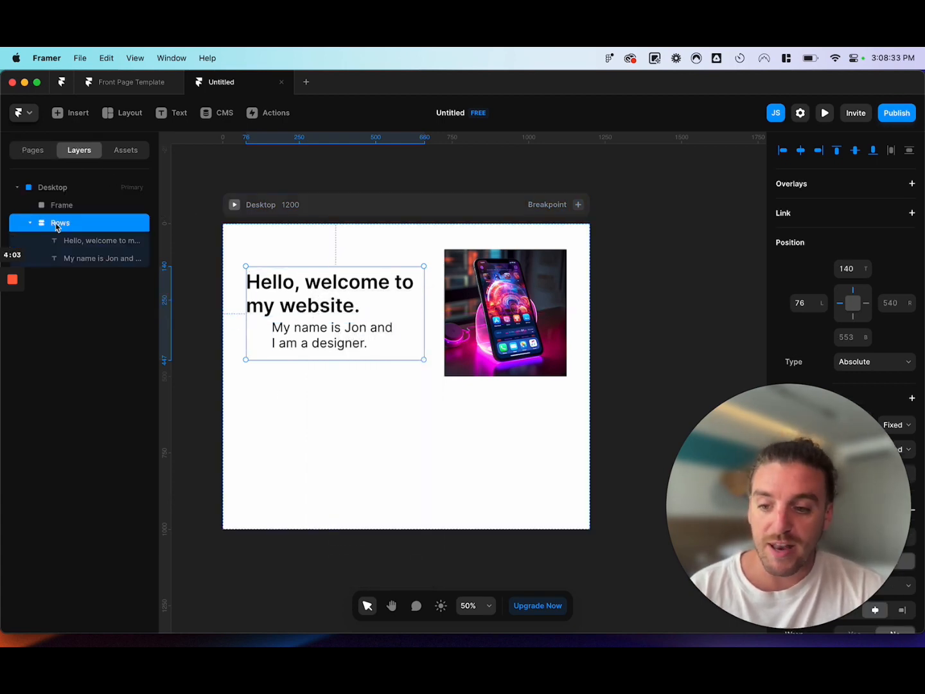
# Set both the width and the height of the new text stack to Fit Content.
pyautogui.scroll(-2, 317, 260)
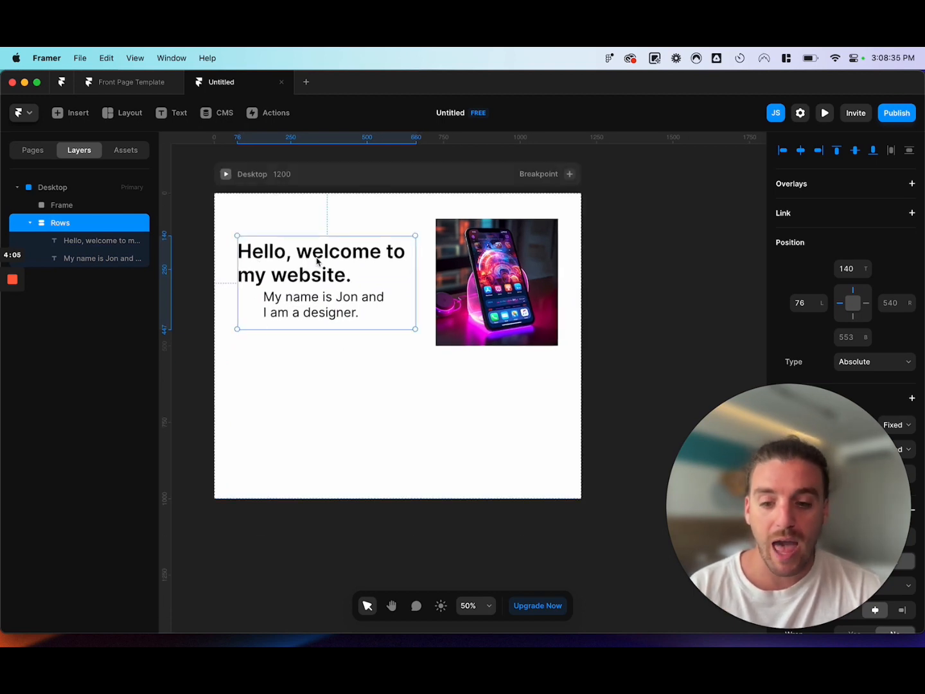
pyautogui.hscroll(-2, 317, 260)
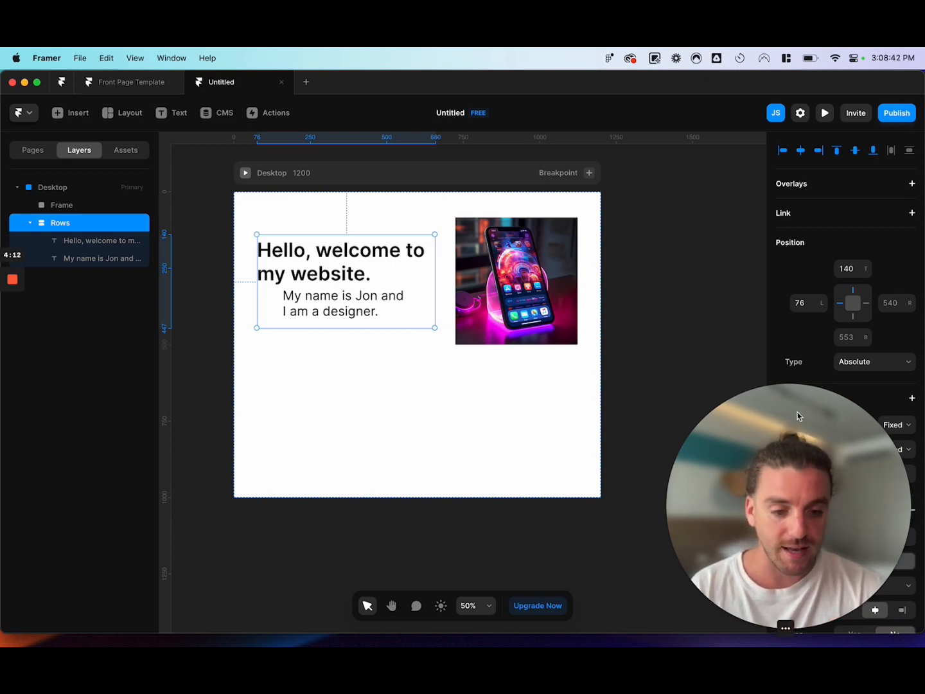
pyautogui.moveTo(797, 411); pyautogui.dragTo(131, 475)
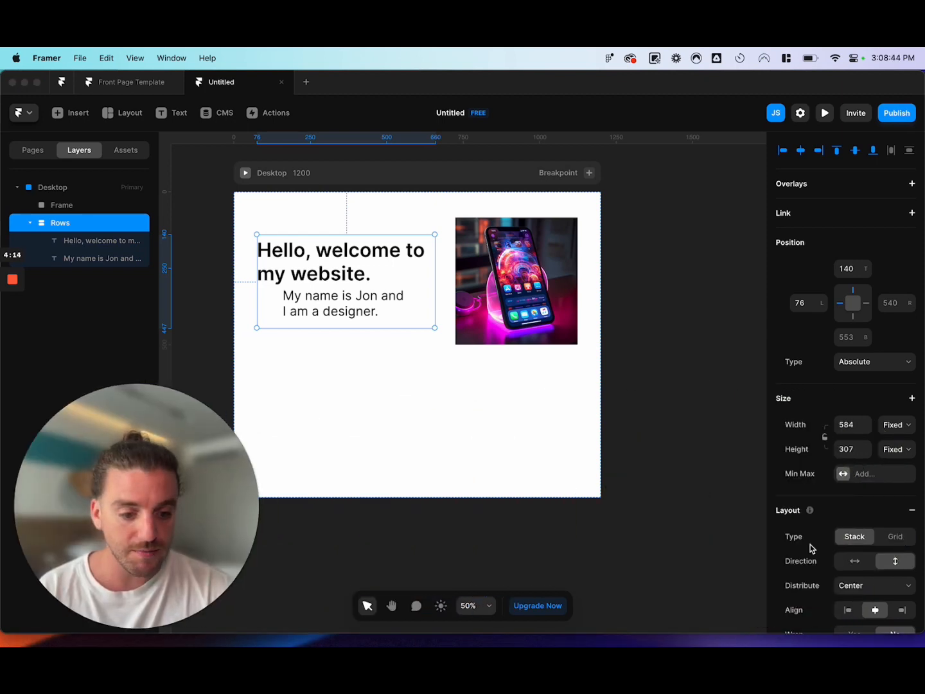
pyautogui.scroll(-2, 867, 347)
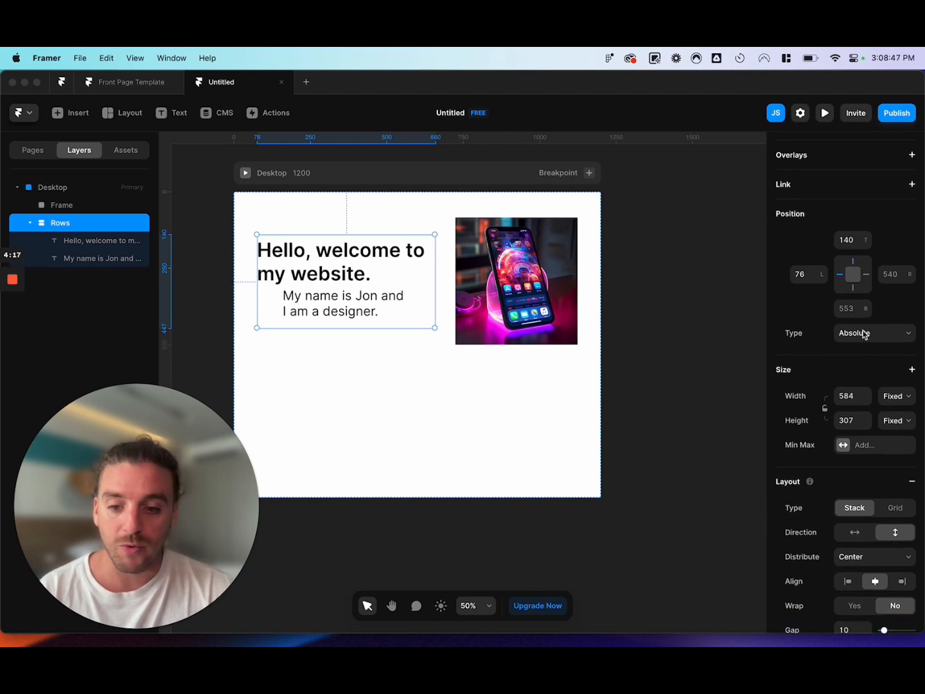
pyautogui.scroll(-2, 842, 311)
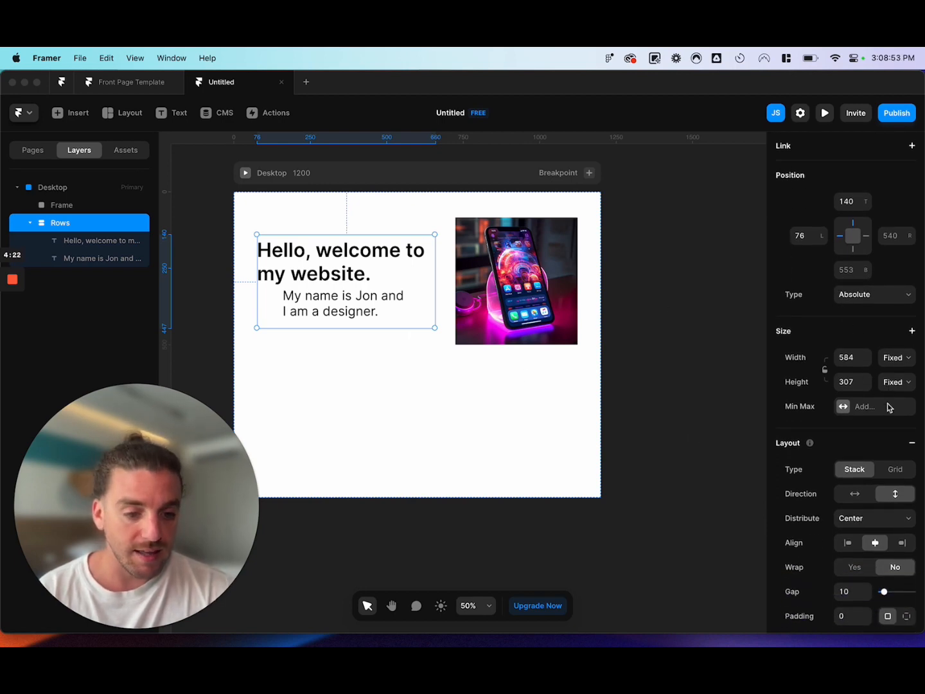
pyautogui.click(898, 360)
pyautogui.click(843, 357)
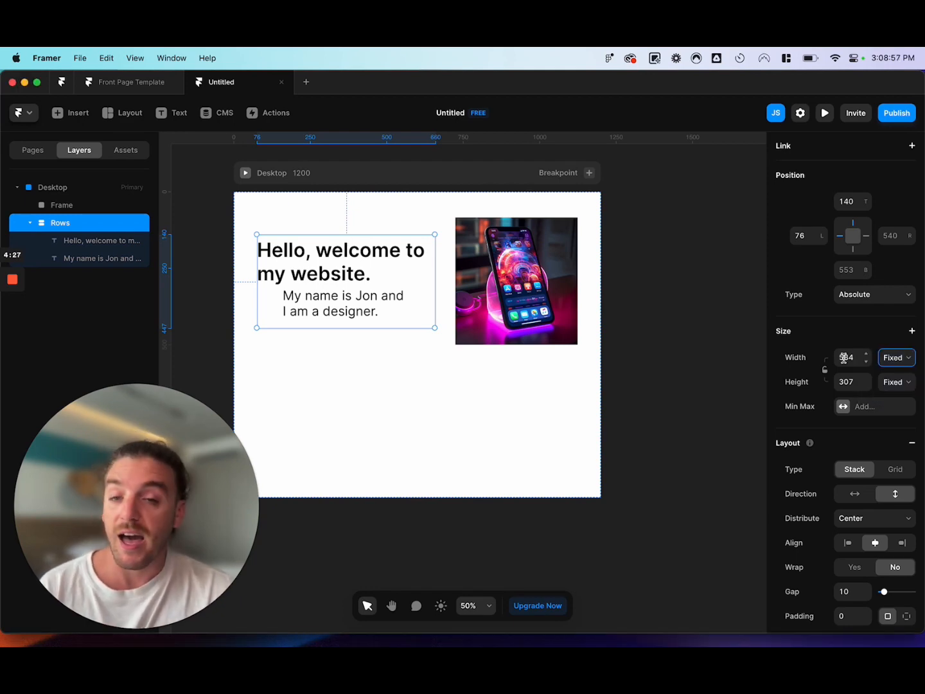
pyautogui.click(893, 384)
pyautogui.click(893, 397)
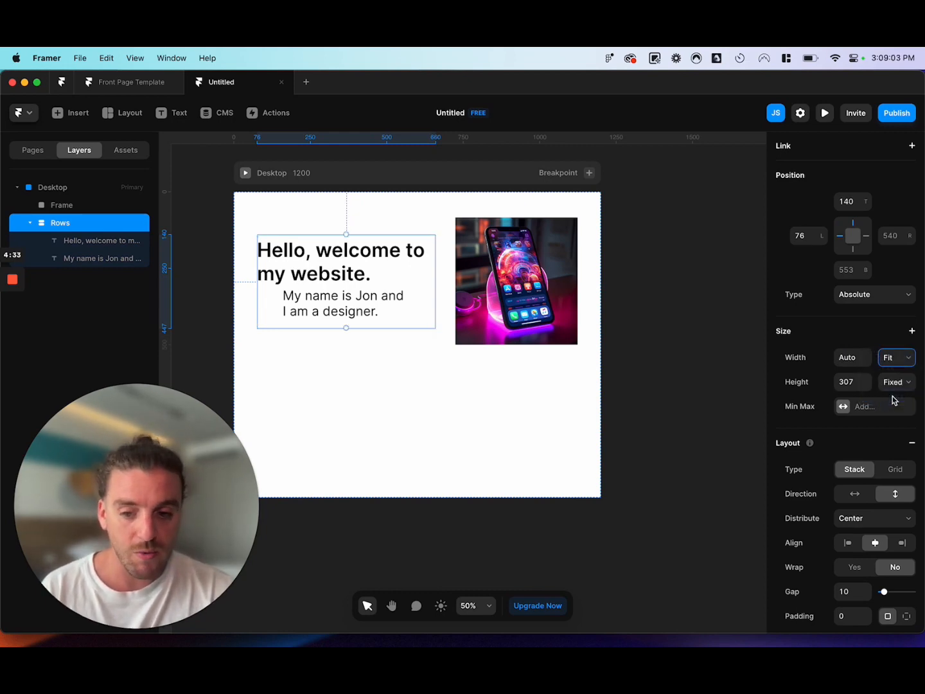
pyautogui.click(894, 383)
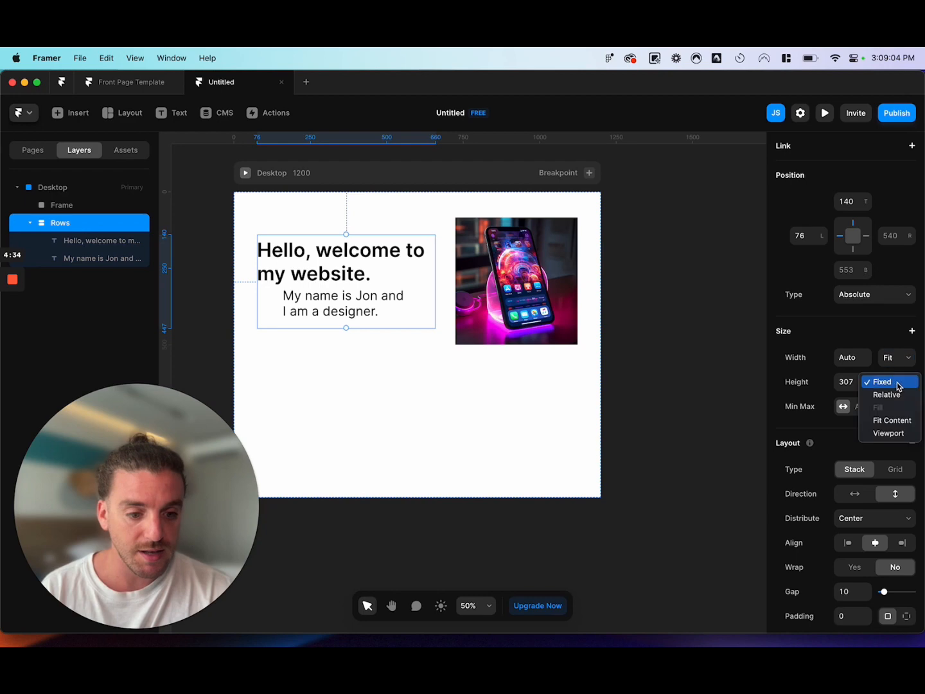
pyautogui.click(893, 421)
# Try a Grid layout with 4 columns for the container holding the heading and introduction text.
pyautogui.scroll(-3, 879, 475)
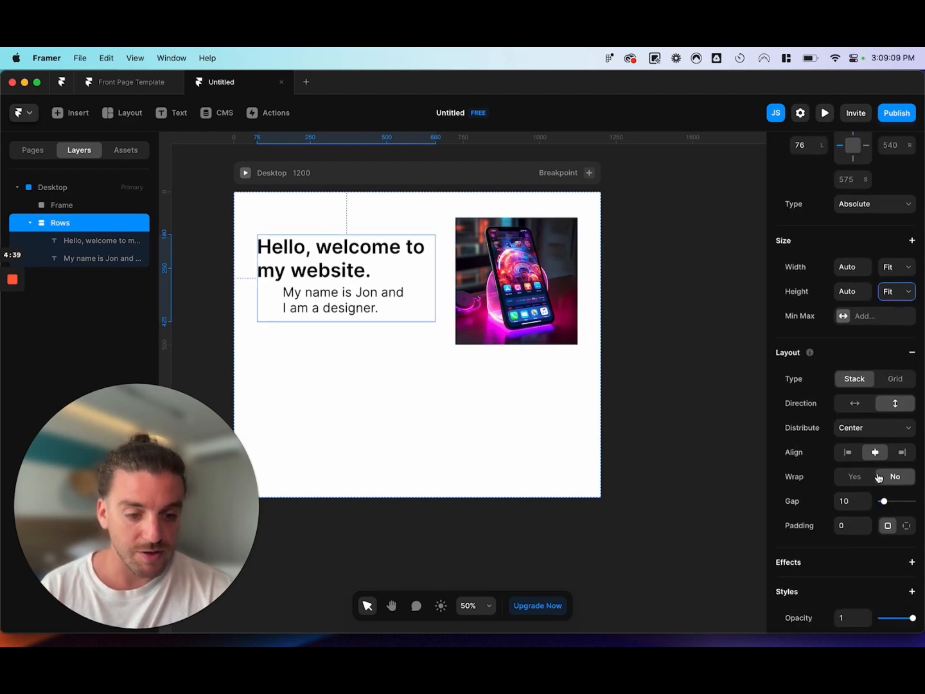
pyautogui.scroll(-3, 809, 355)
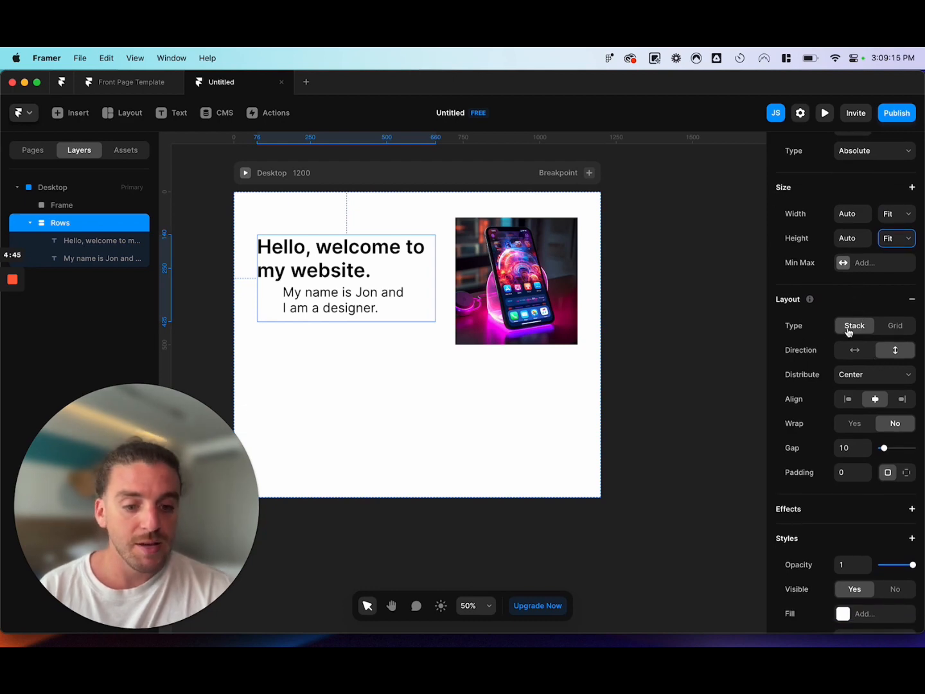
pyautogui.click(883, 331)
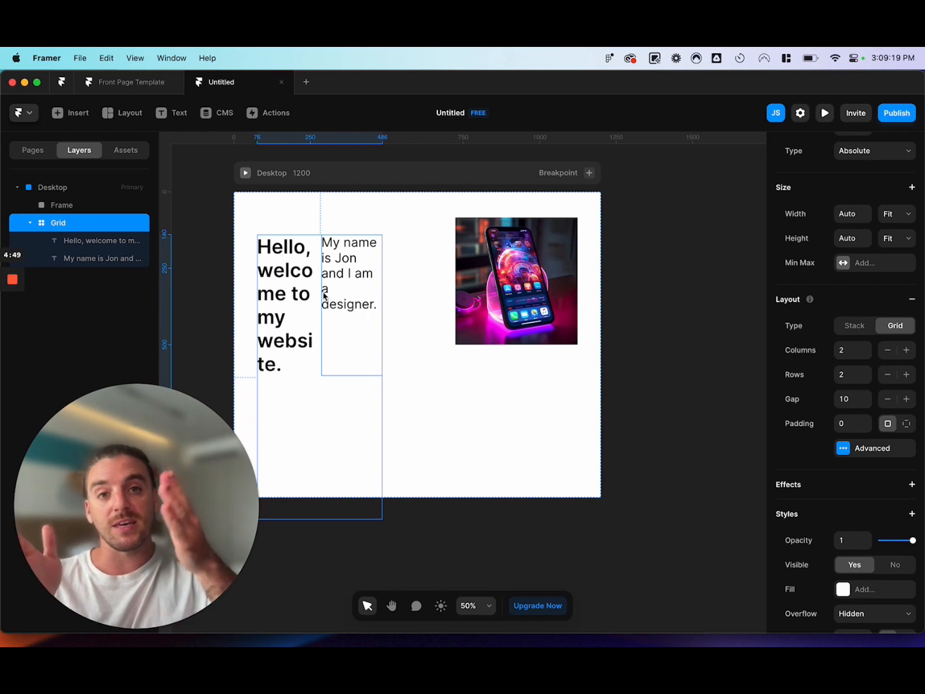
pyautogui.click(906, 350)
pyautogui.click(906, 350)
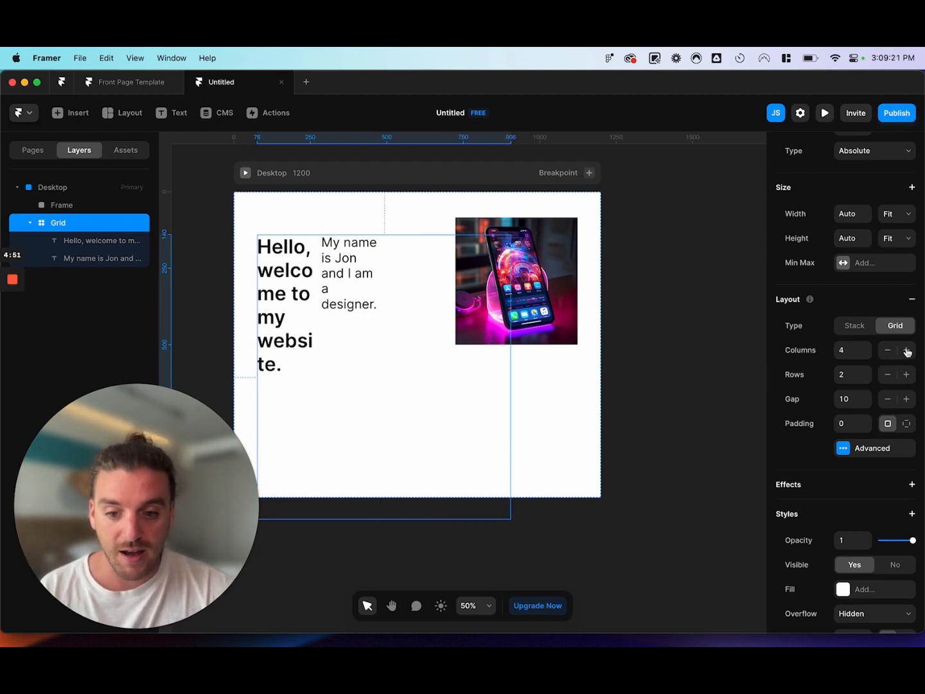
# Reduce the text grid to 2 columns and return the container's layout type to Stack.
pyautogui.click(889, 352)
pyautogui.click(889, 352)
pyautogui.click(859, 327)
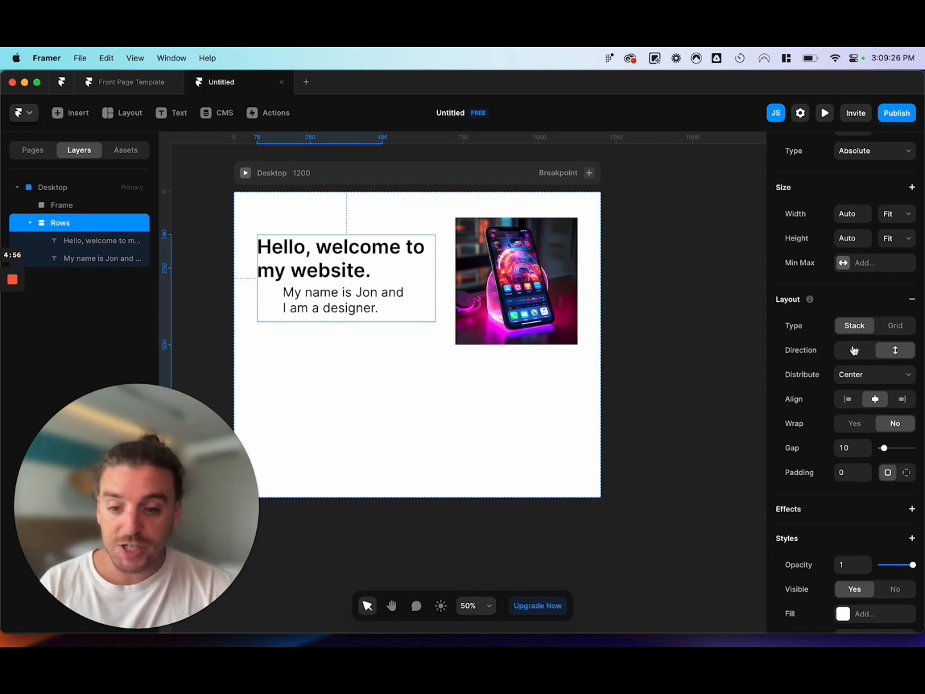
# Set the text stack's distribution to Start, align its items to the left and turn wrapping on.
pyautogui.click(875, 377)
pyautogui.click(871, 366)
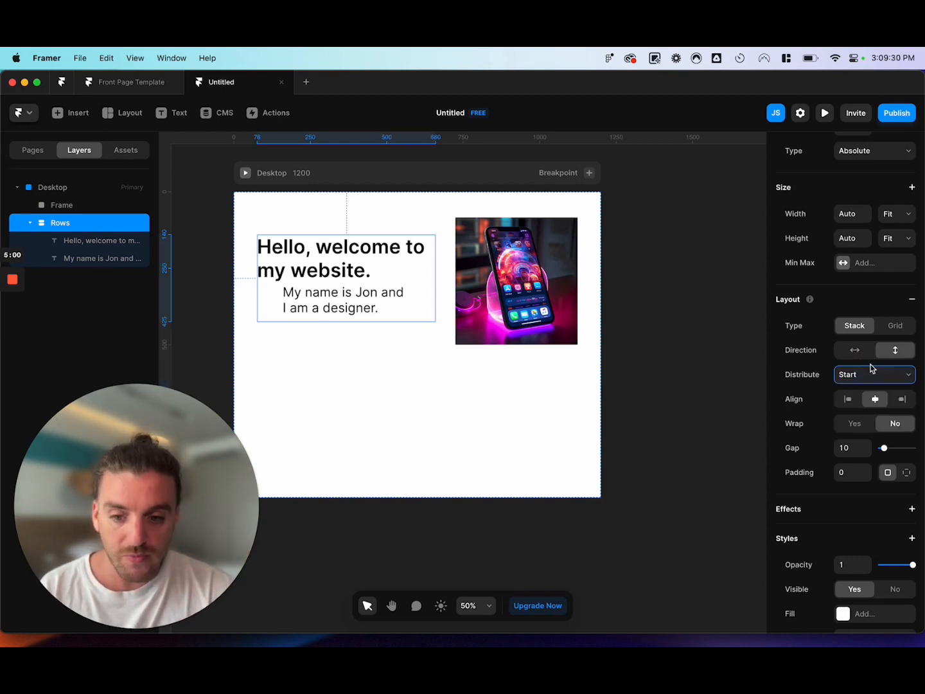
pyautogui.click(850, 400)
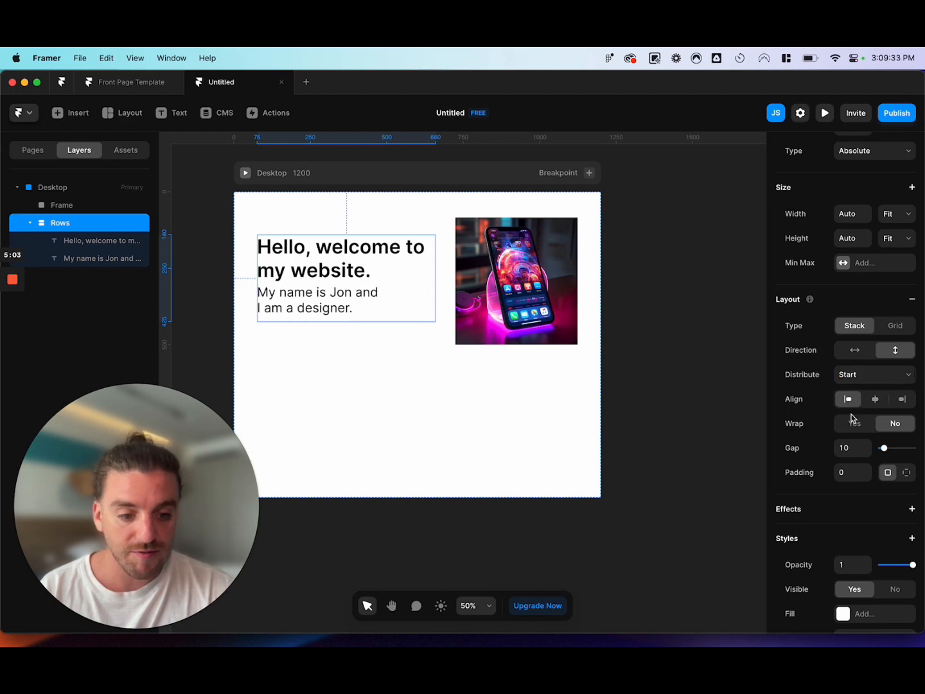
pyautogui.click(861, 424)
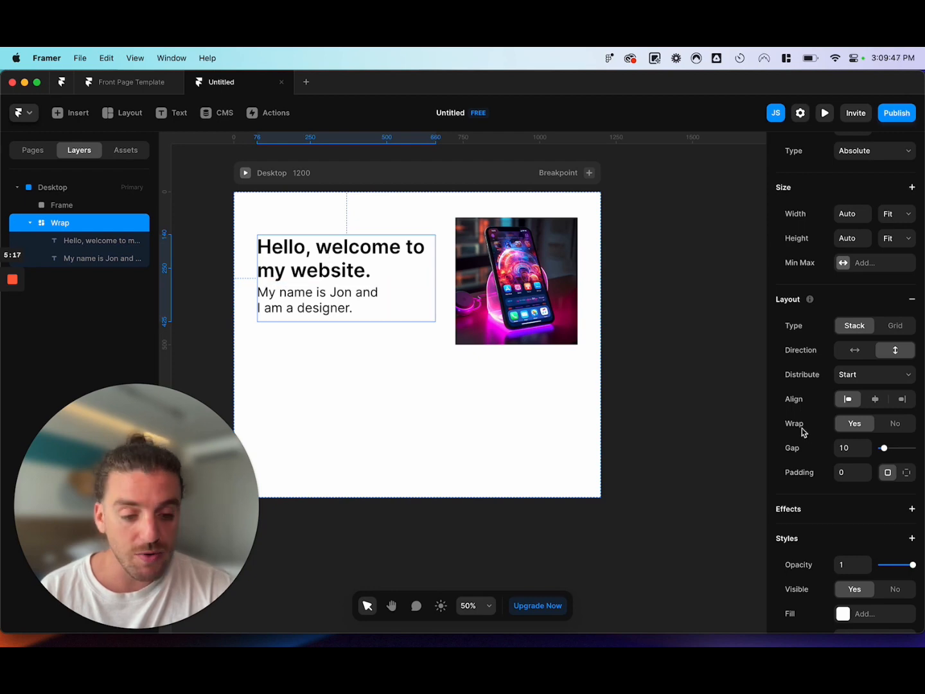
# Try widening the gap between the heading and introduction text to 100 and on up to 220.
pyautogui.moveTo(905, 452); pyautogui.dragTo(916, 451)
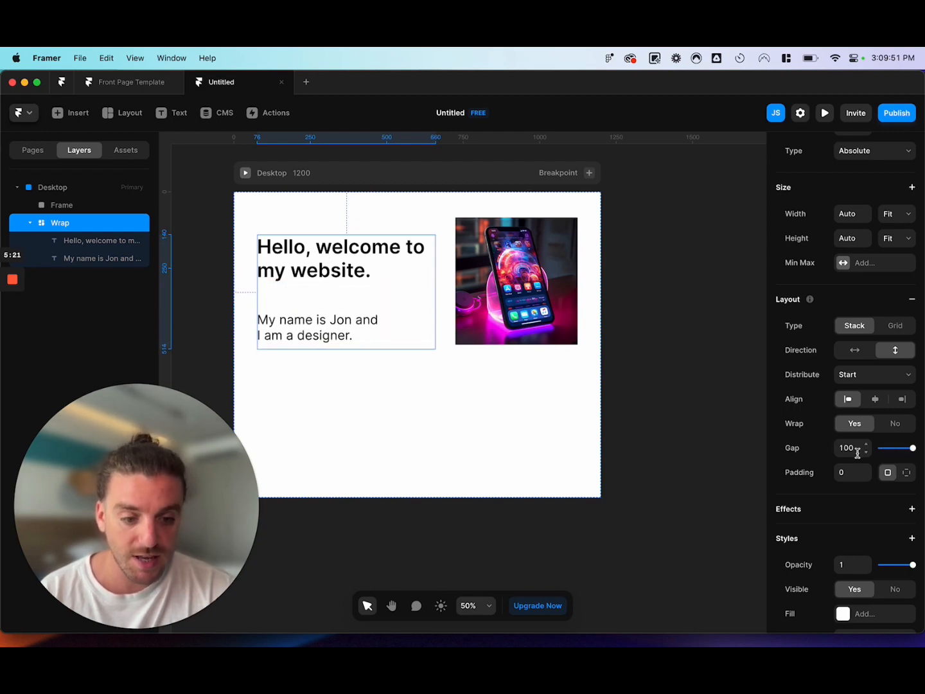
pyautogui.hotkey('shift', 'Up')
pyautogui.hotkey('shift', 'Up')
pyautogui.hotkey('shift', 'Up')
pyautogui.hotkey('shift', 'Up')
pyautogui.hotkey('shift', 'Up')
pyautogui.hotkey('shift', 'Up')
pyautogui.hotkey('shift', 'Up')
pyautogui.hotkey('shift', 'Up')
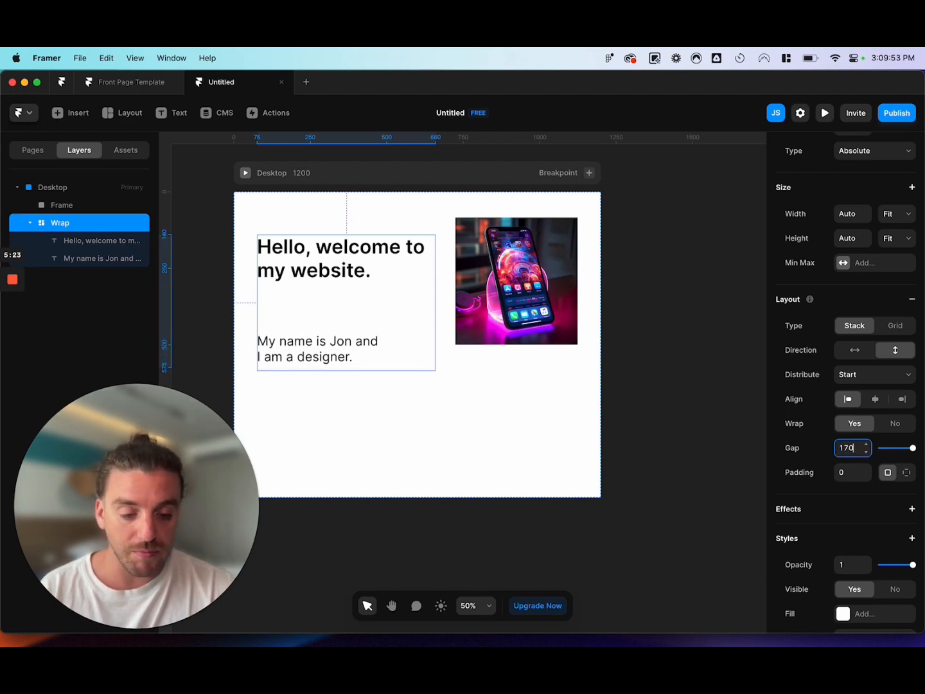
pyautogui.hotkey('shift', 'Up')
pyautogui.hotkey('shift', 'Up')
pyautogui.hotkey('shift', 'Up')
pyautogui.hotkey('shift', 'Up')
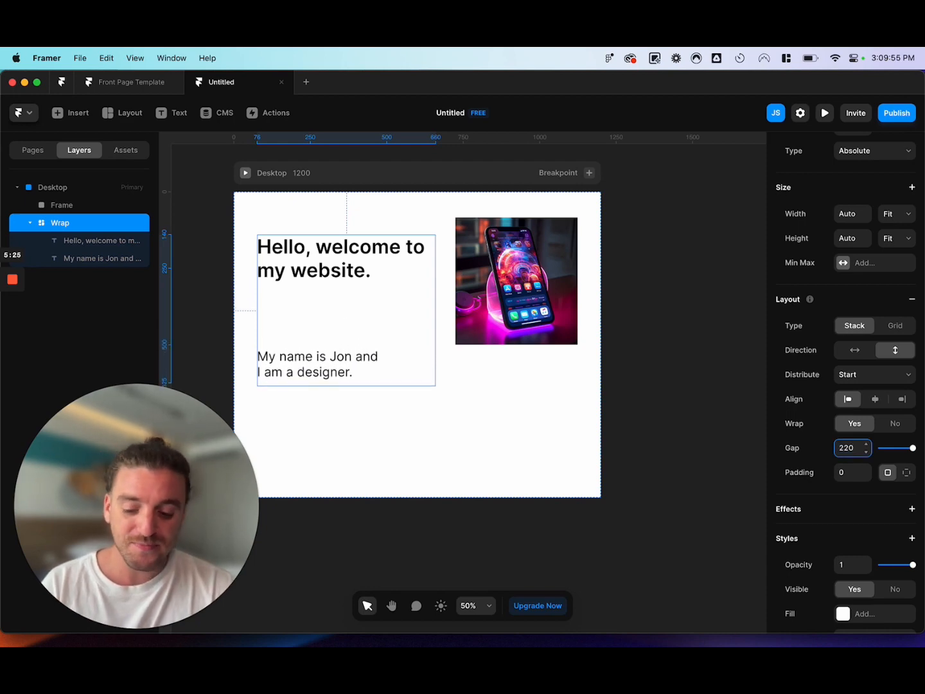
# Set the gap between the heading and the introduction text in the stack to 32.
pyautogui.write('32')
pyautogui.press('Return')
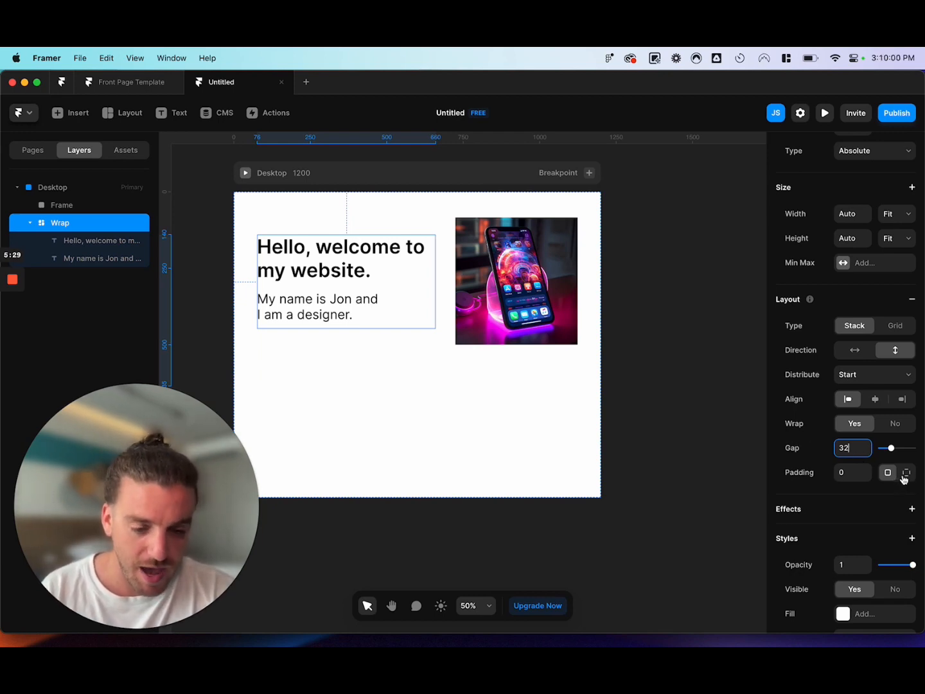
pyautogui.scroll(-8, 884, 514)
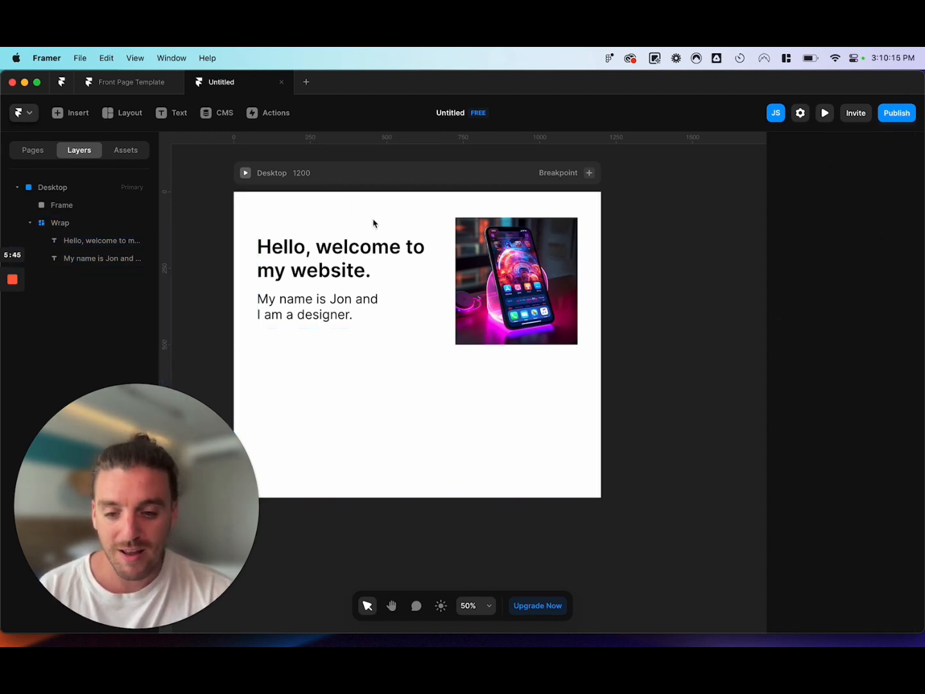
# Collapse the text stack in the layer tree and examine how the Desktop, image frame and stack layers are nested.
pyautogui.click(327, 269)
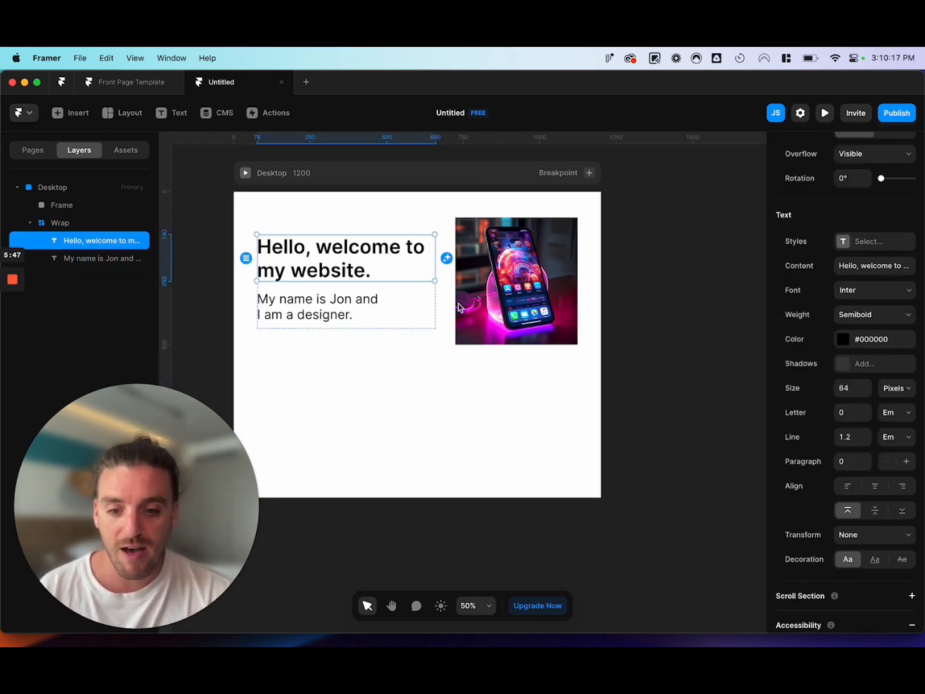
pyautogui.click(30, 223)
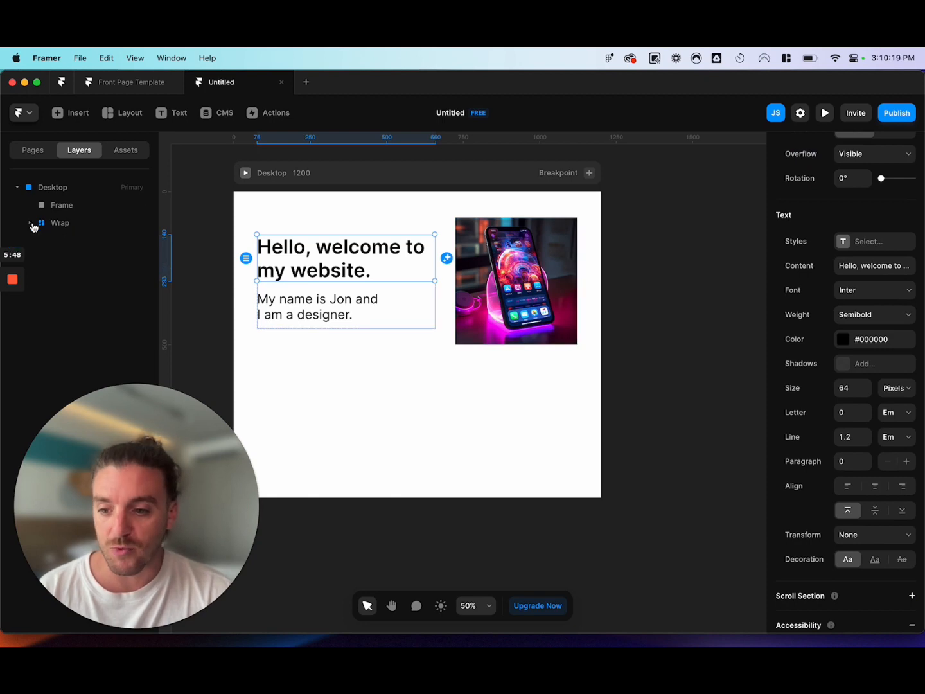
pyautogui.click(30, 187)
pyautogui.moveTo(137, 505); pyautogui.dragTo(789, 506)
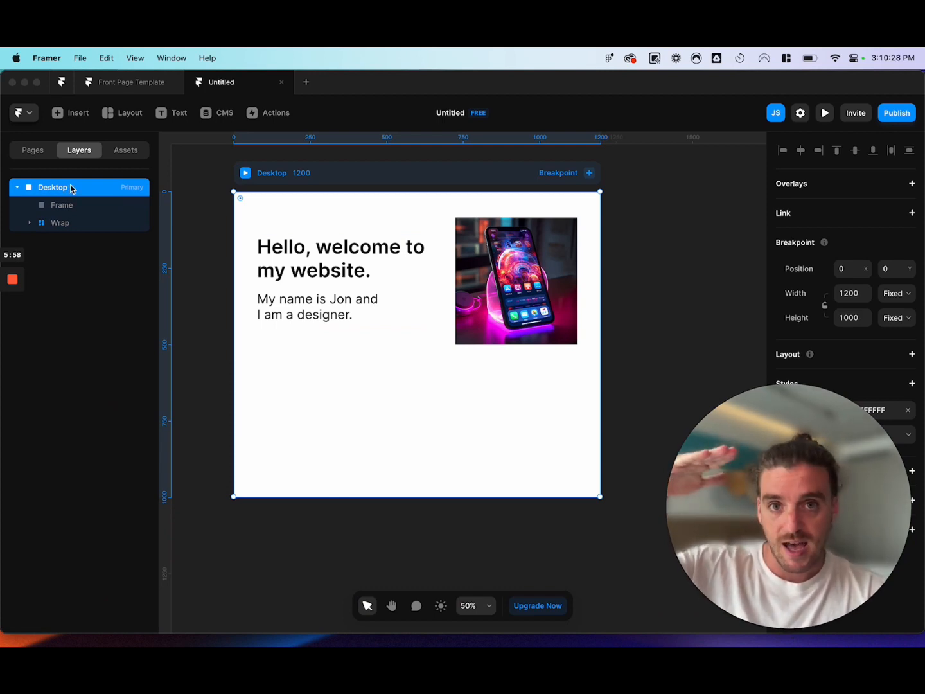
pyautogui.click(77, 206)
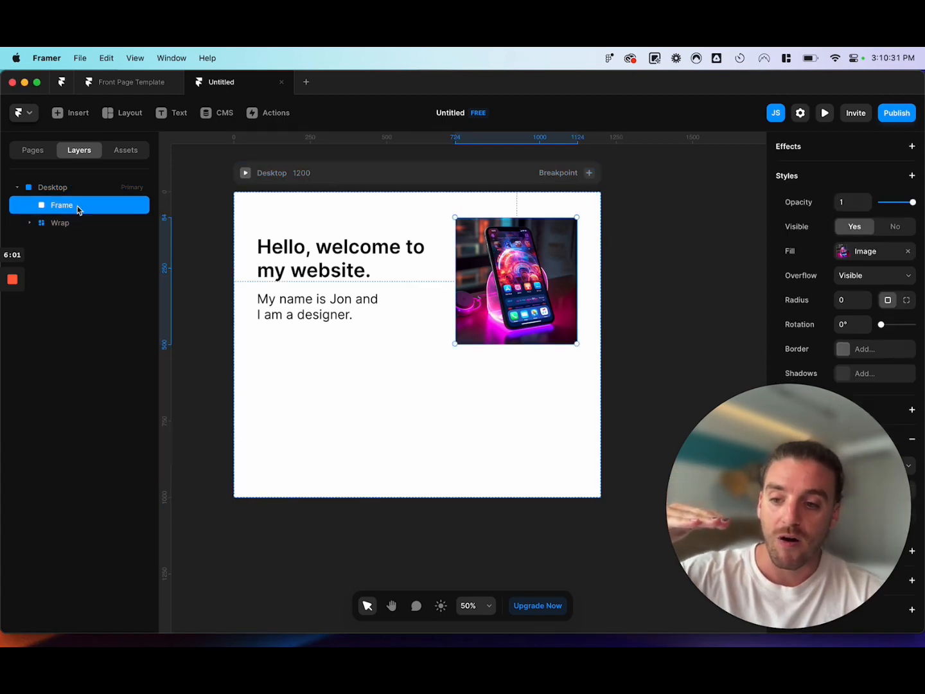
pyautogui.click(74, 223)
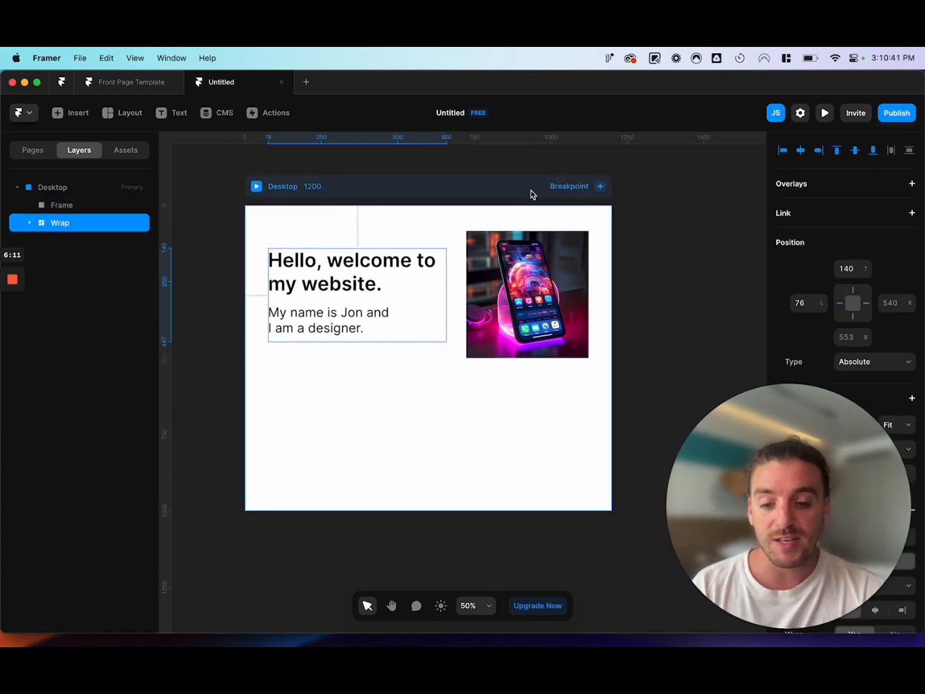
# Try adding a Tablet 810 breakpoint to the page and undo the addition.
pyautogui.click(600, 188)
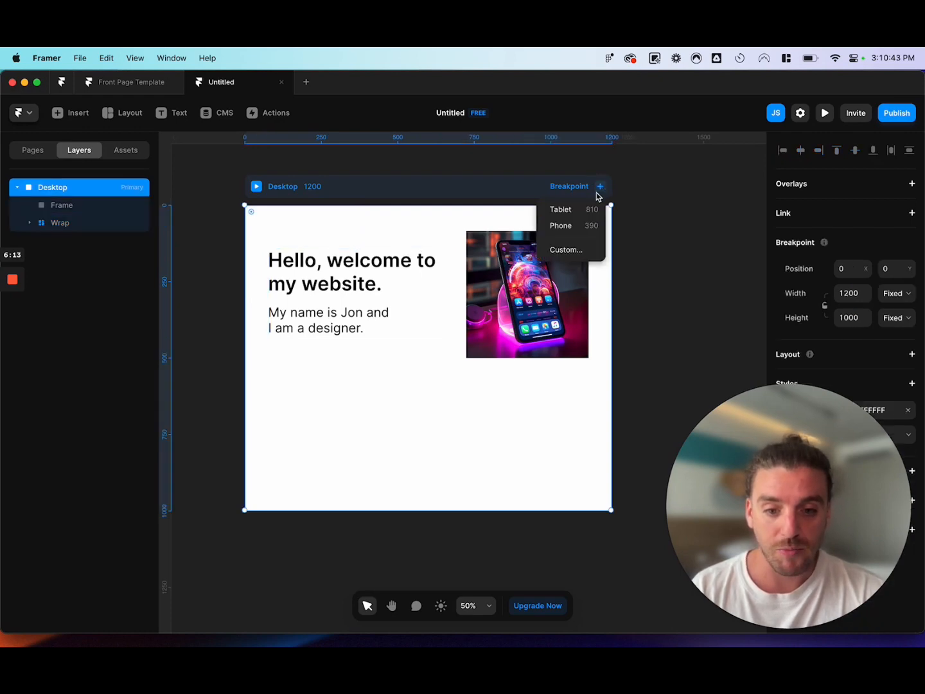
pyautogui.click(565, 209)
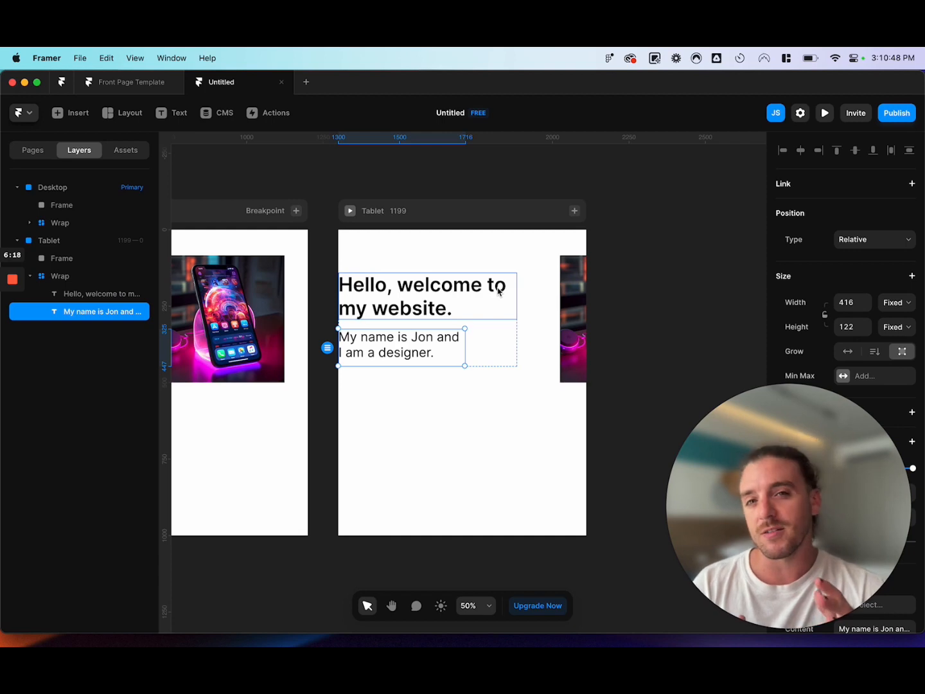
pyautogui.press('super+z')
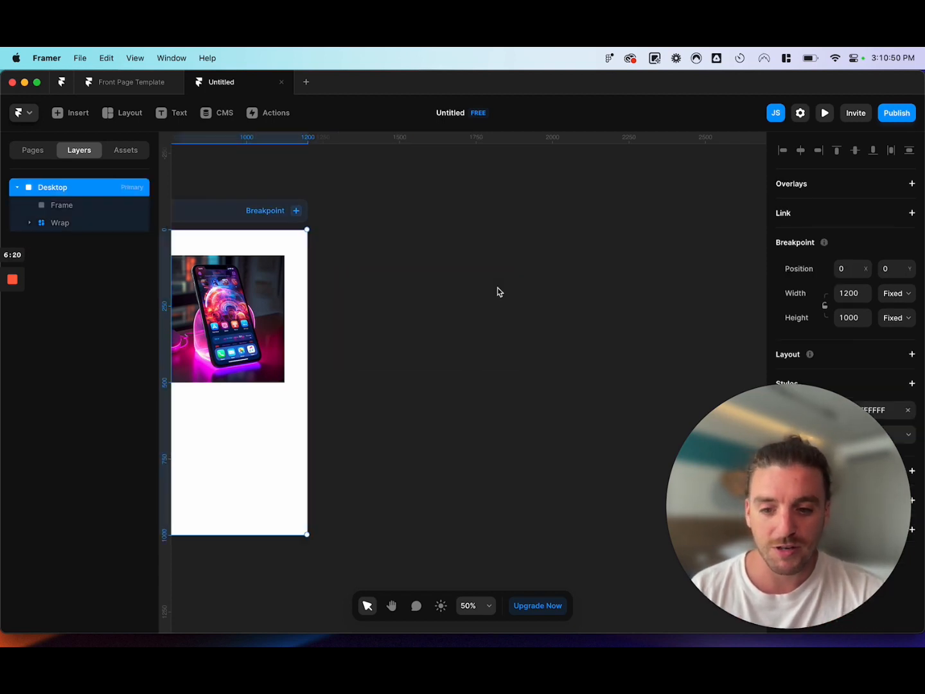
# Rename the text stack layer as Header Text and the image frame layer as Header Image.
pyautogui.hscroll(-4, 497, 291)
pyautogui.doubleClick(388, 275)
pyautogui.press('Escape')
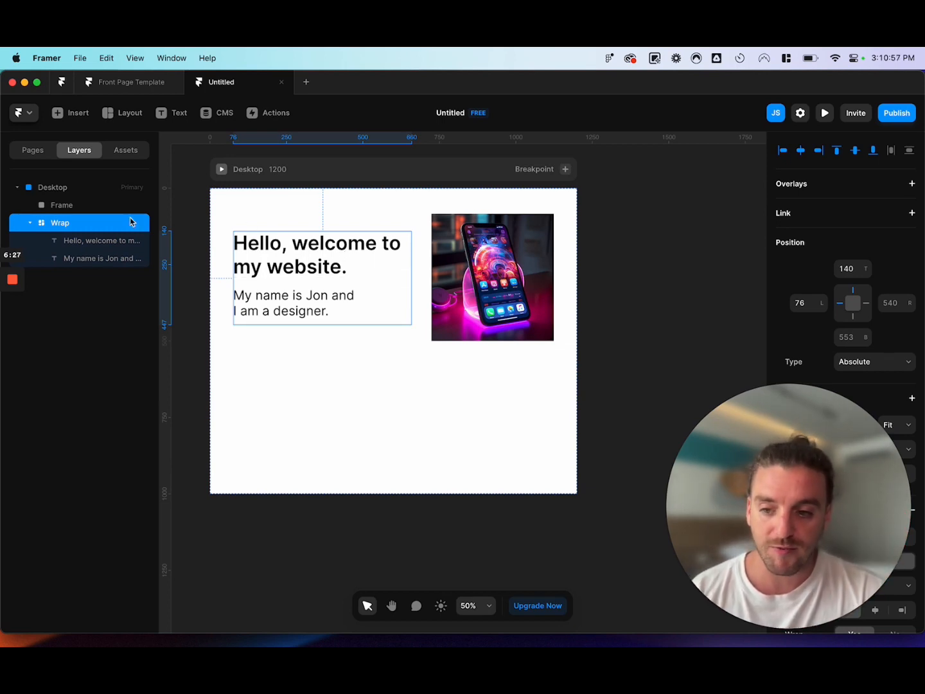
pyautogui.doubleClick(63, 225)
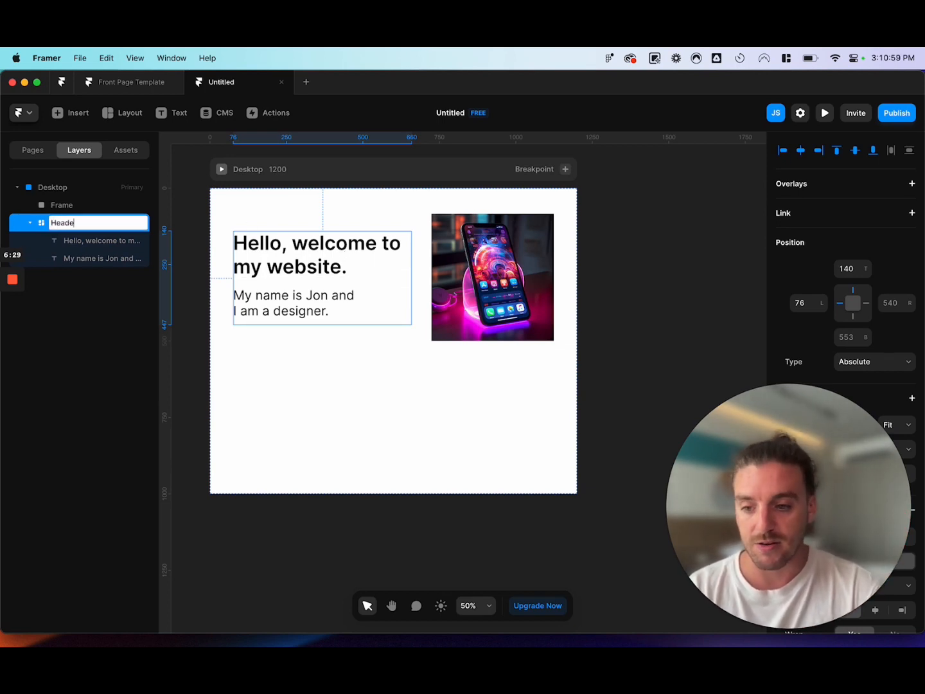
pyautogui.write('Header Text')
pyautogui.press('Return')
pyautogui.doubleClick(69, 205)
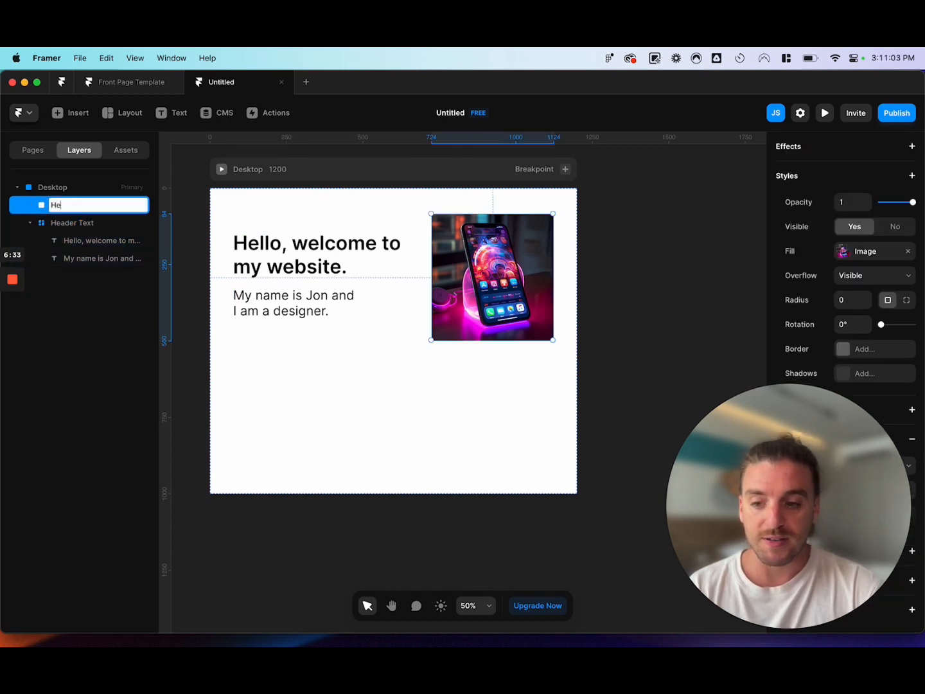
pyautogui.press('Return')
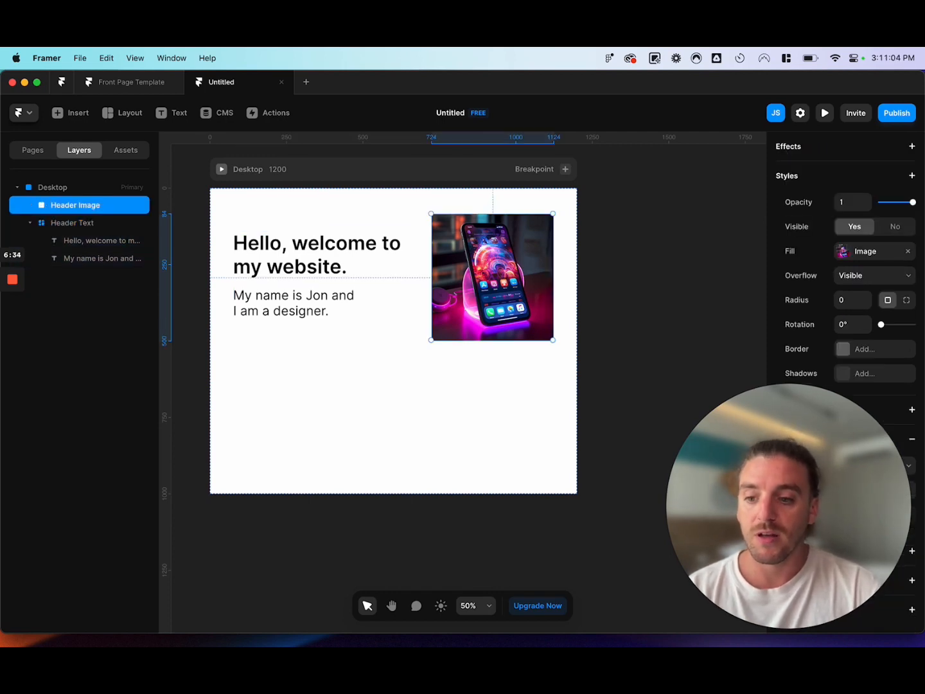
# Wrap the Header Image and Header Text layers together in a new stack.
pyautogui.click(29, 223)
pyautogui.keyDown('shift'); pyautogui.click(81, 227); pyautogui.keyUp('shift')
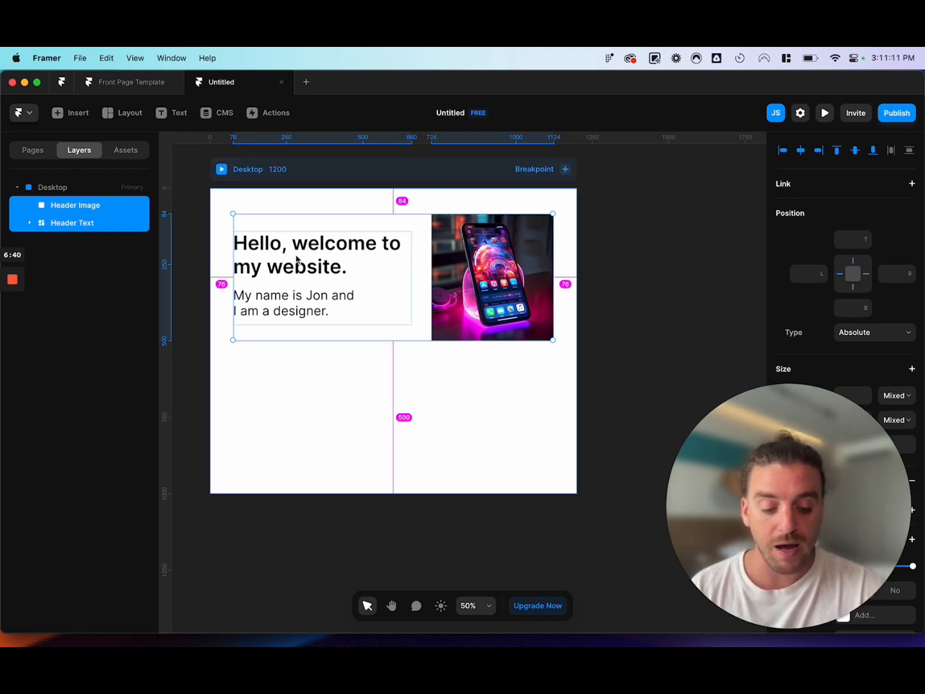
pyautogui.press('super+Return')
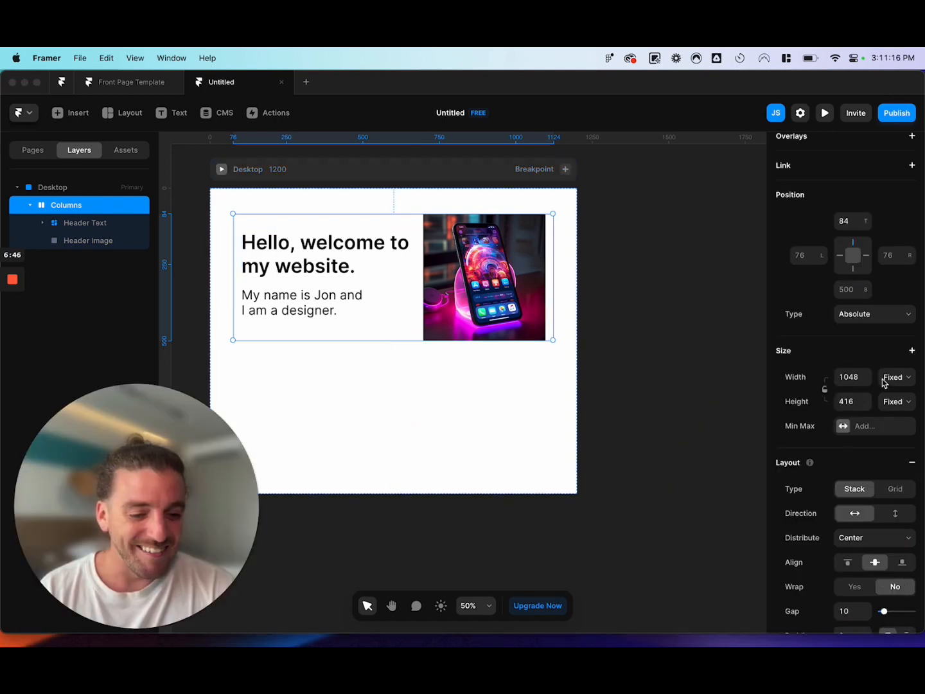
# Try distributing the Columns stack's contents with Start and with Space Between.
pyautogui.scroll(-3, 868, 449)
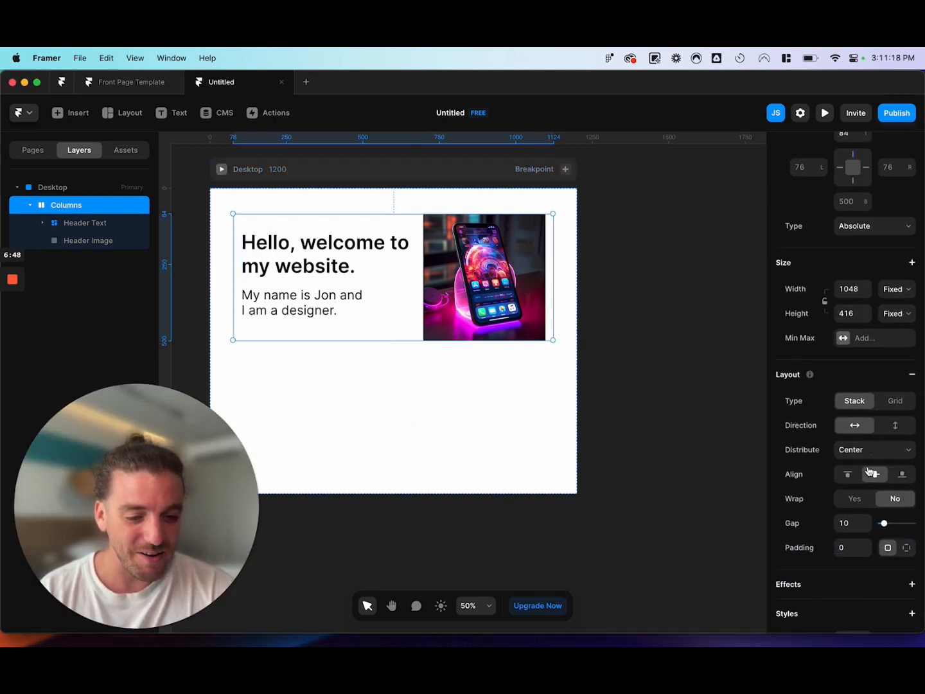
pyautogui.click(869, 448)
pyautogui.click(866, 439)
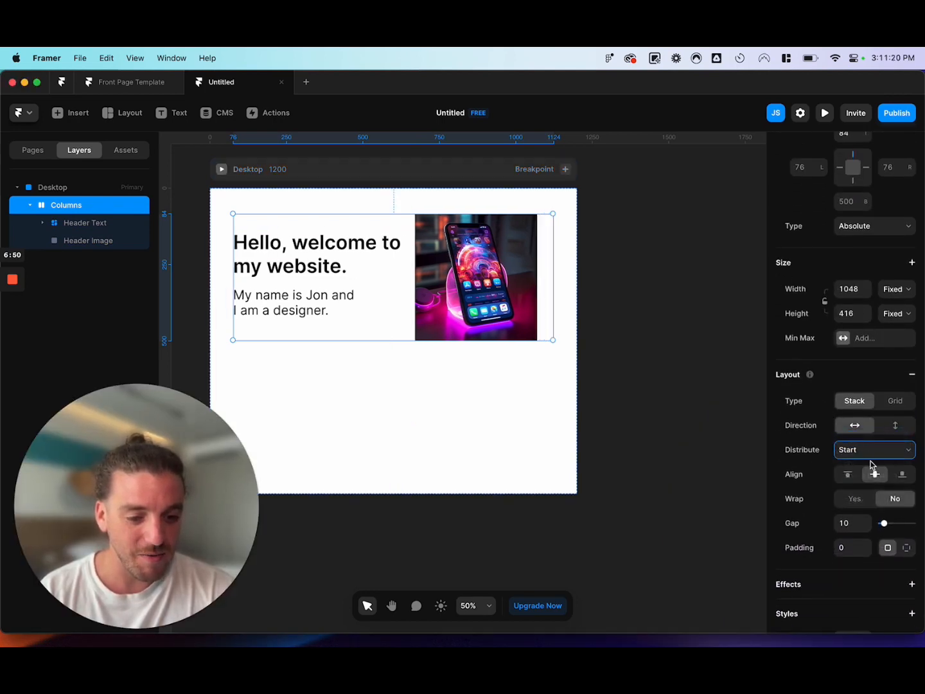
pyautogui.click(887, 449)
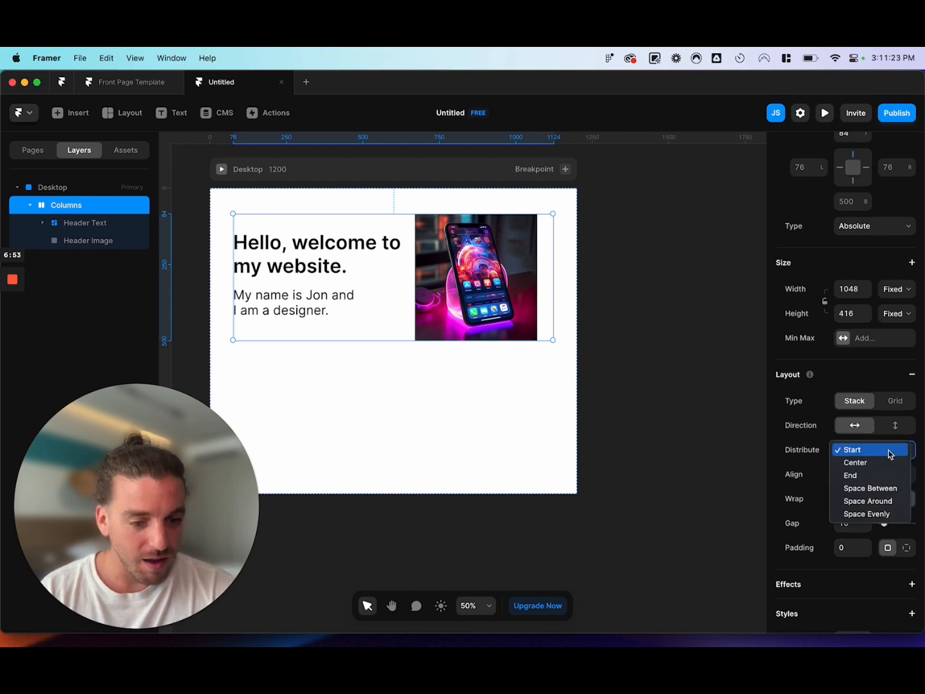
pyautogui.click(871, 489)
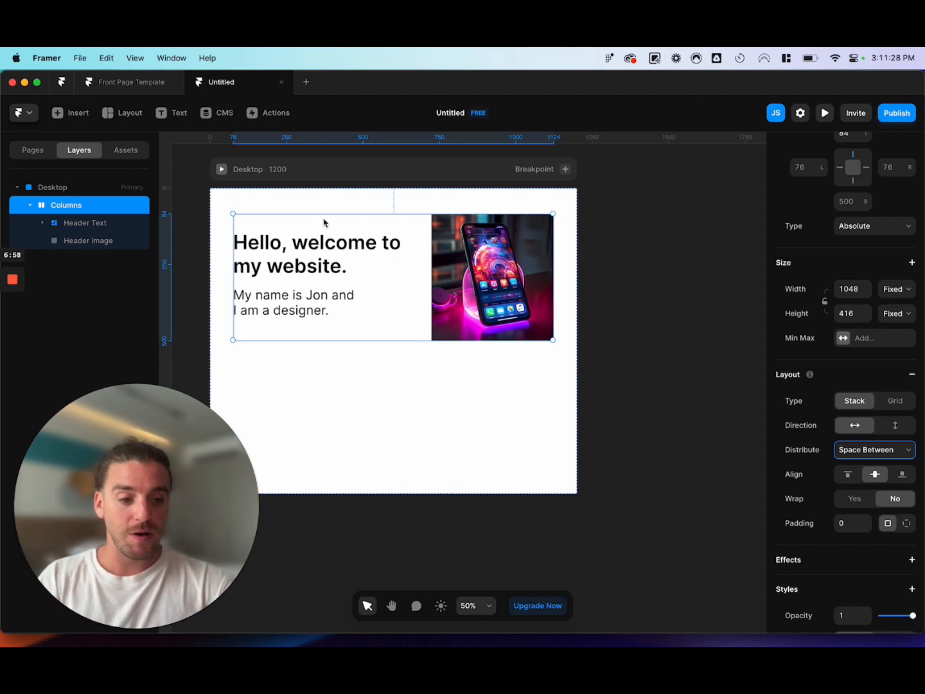
# Size the Columns stack with a relative width of 100% and a height that fits its content.
pyautogui.click(896, 289)
pyautogui.click(889, 328)
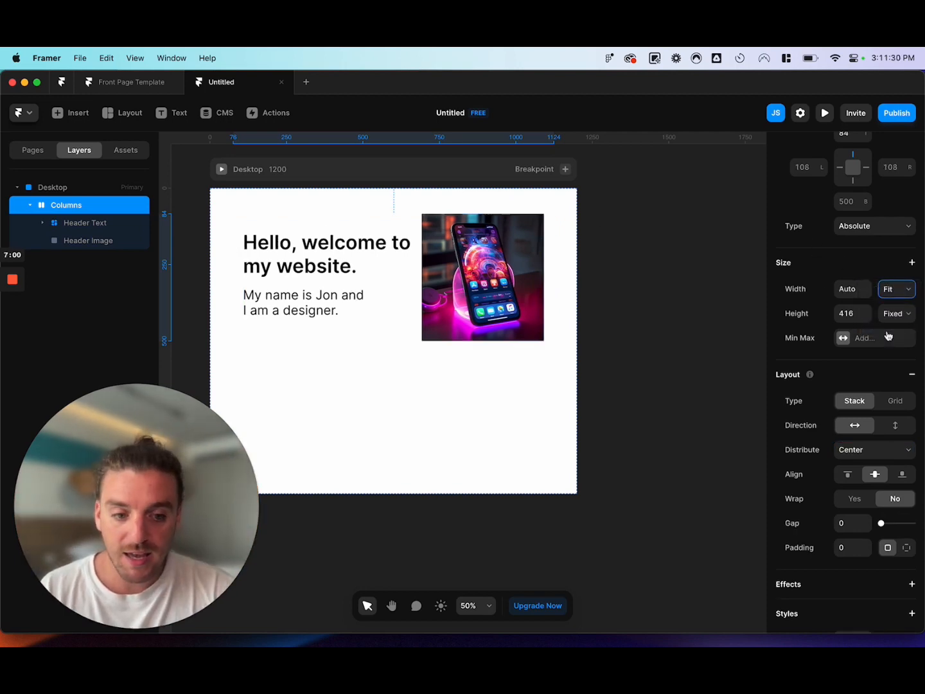
pyautogui.click(898, 289)
pyautogui.click(886, 263)
pyautogui.click(848, 288)
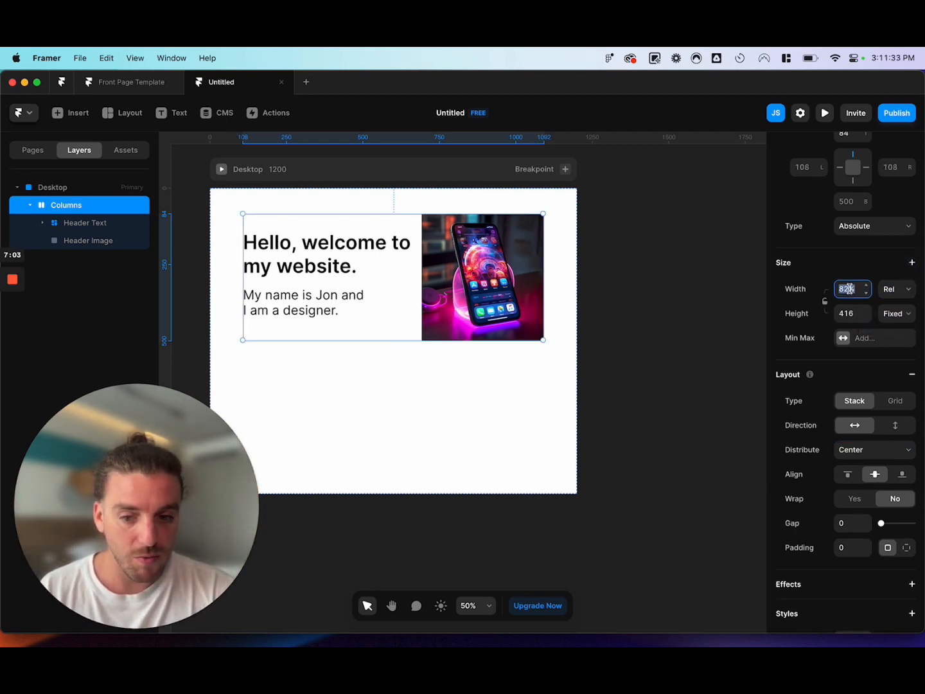
pyautogui.write('100')
pyautogui.press('Return')
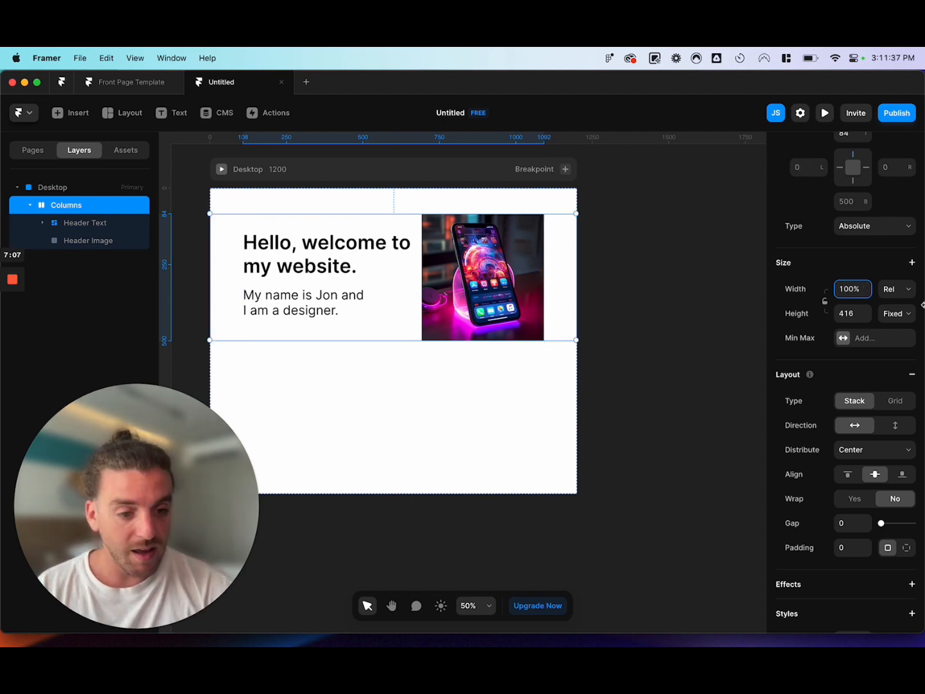
pyautogui.click(896, 319)
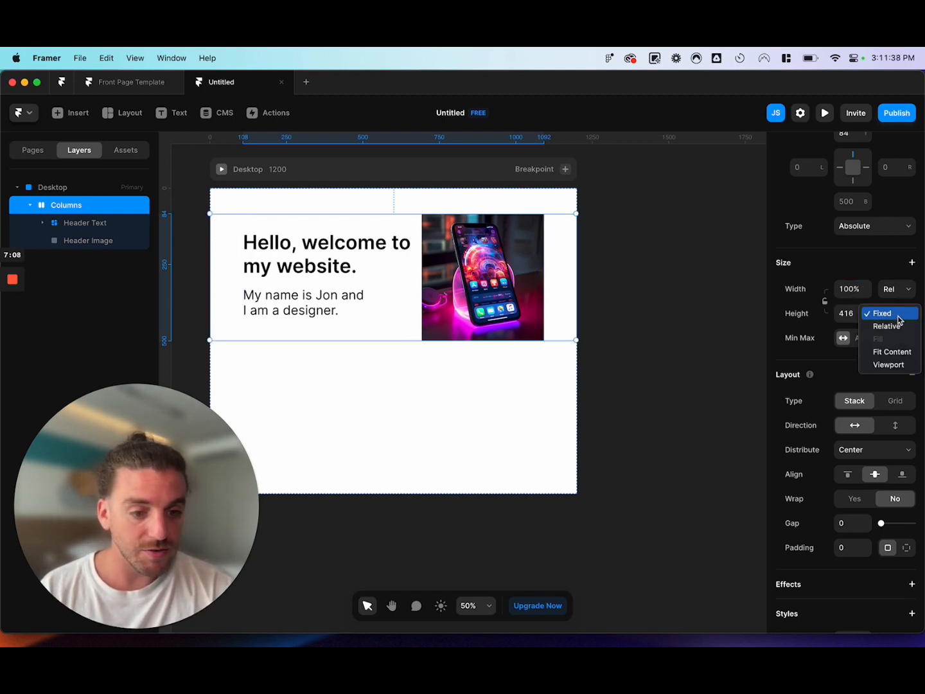
pyautogui.click(892, 353)
# Distribute the Columns stack's contents with Space Between and set the stack's width to 90%.
pyautogui.click(873, 449)
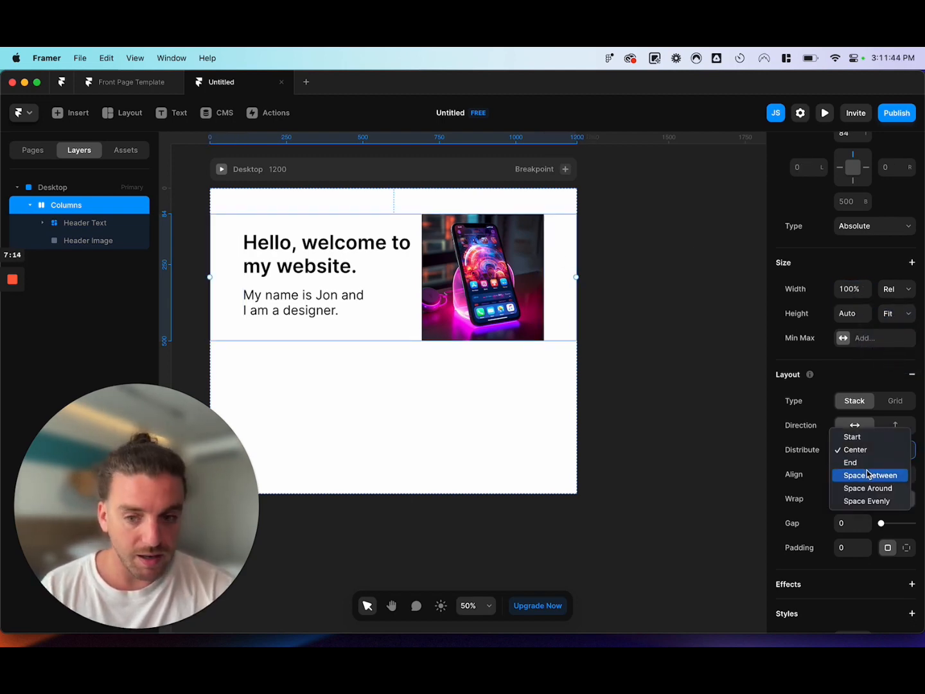
pyautogui.click(868, 473)
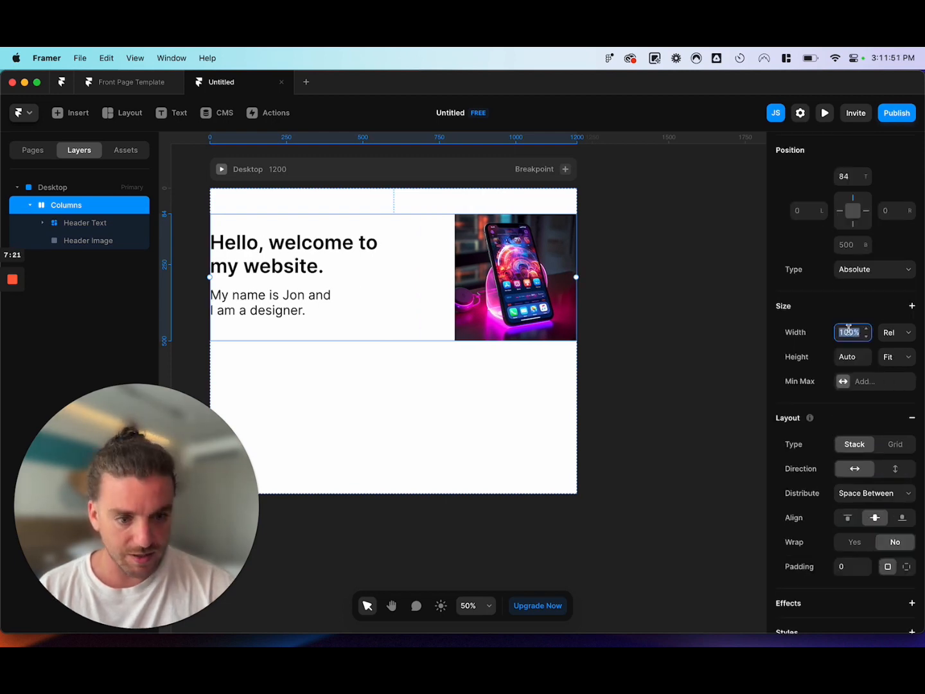
pyautogui.write('80%')
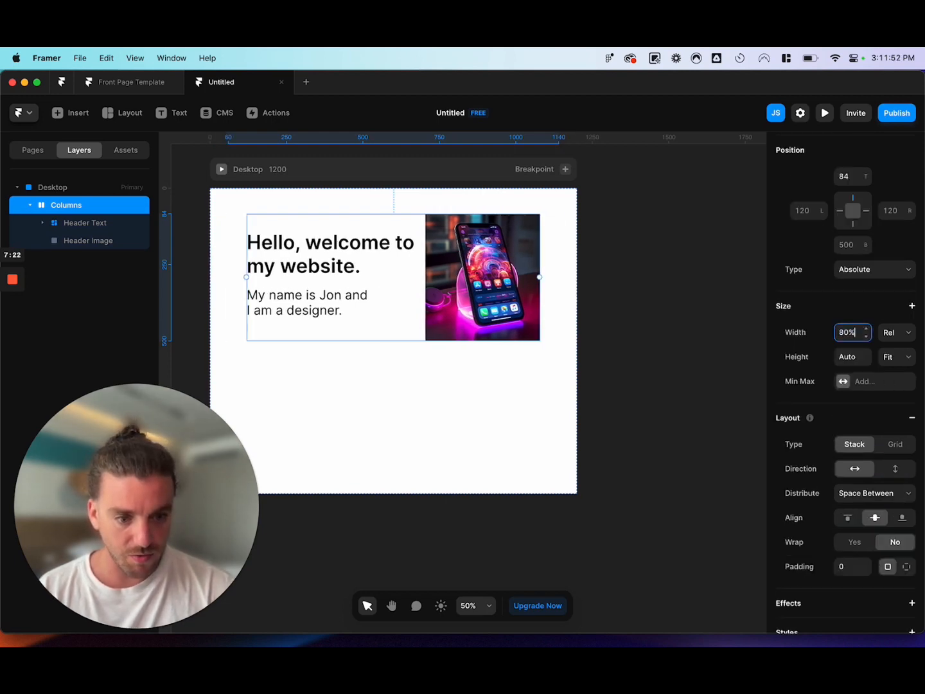
pyautogui.hotkey('shift', 'Up')
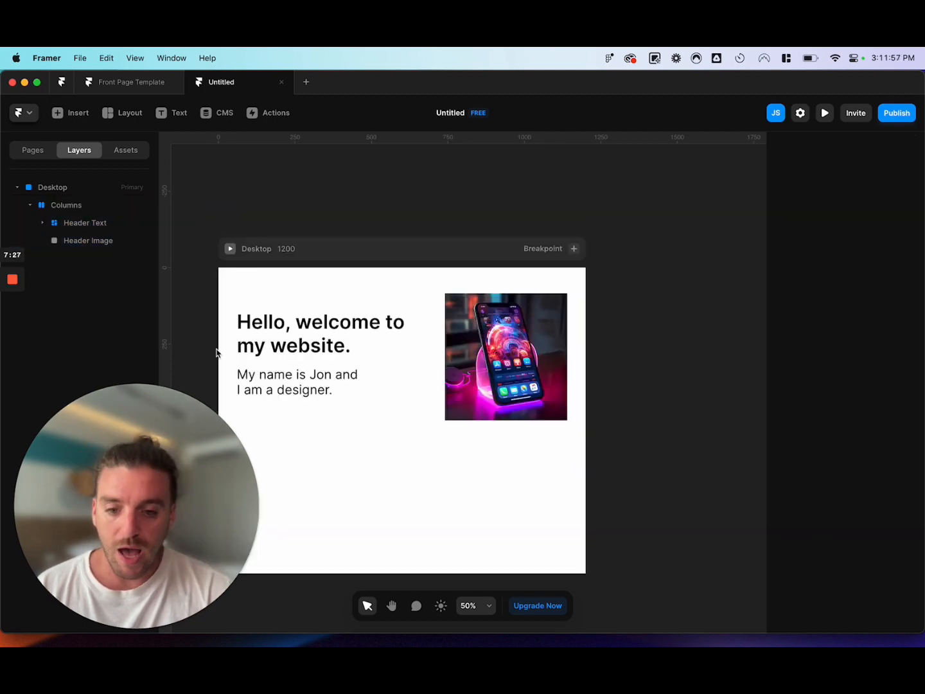
# Add a Tablet 810 breakpoint to the Desktop page.
pyautogui.scroll(-3, 218, 350)
pyautogui.scroll(3, 466, 240)
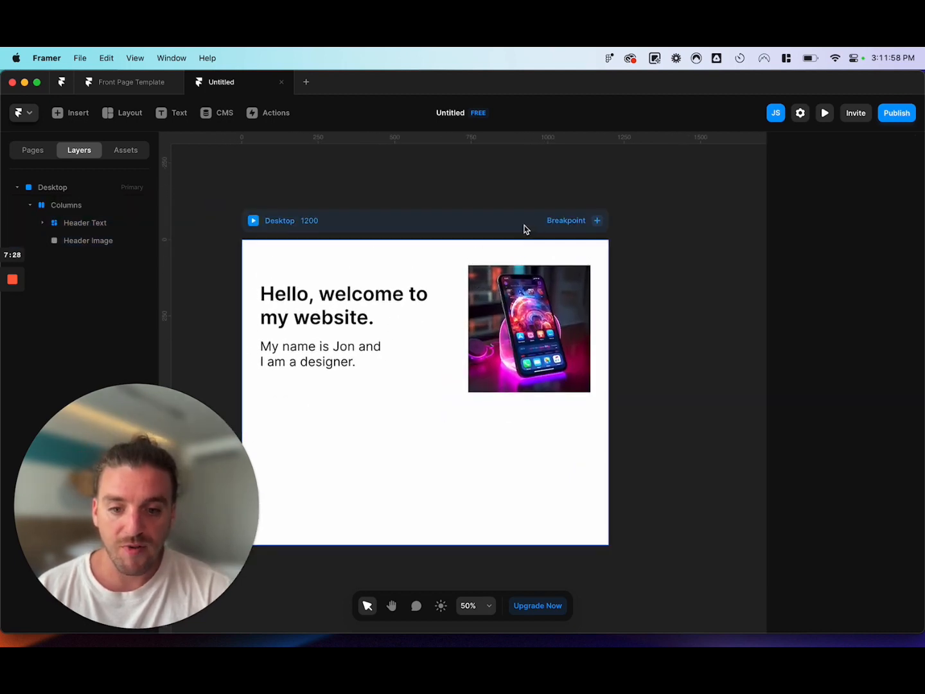
pyautogui.click(597, 221)
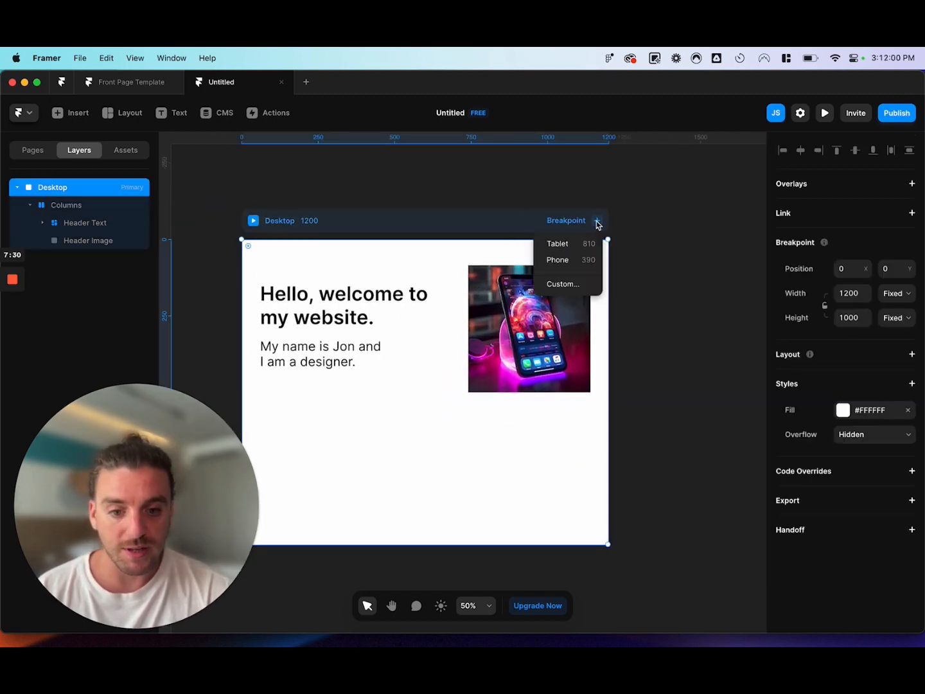
pyautogui.click(558, 243)
# Make the Tablet header stack's direction vertical and move Header Image above Header Text in it.
pyautogui.click(430, 267)
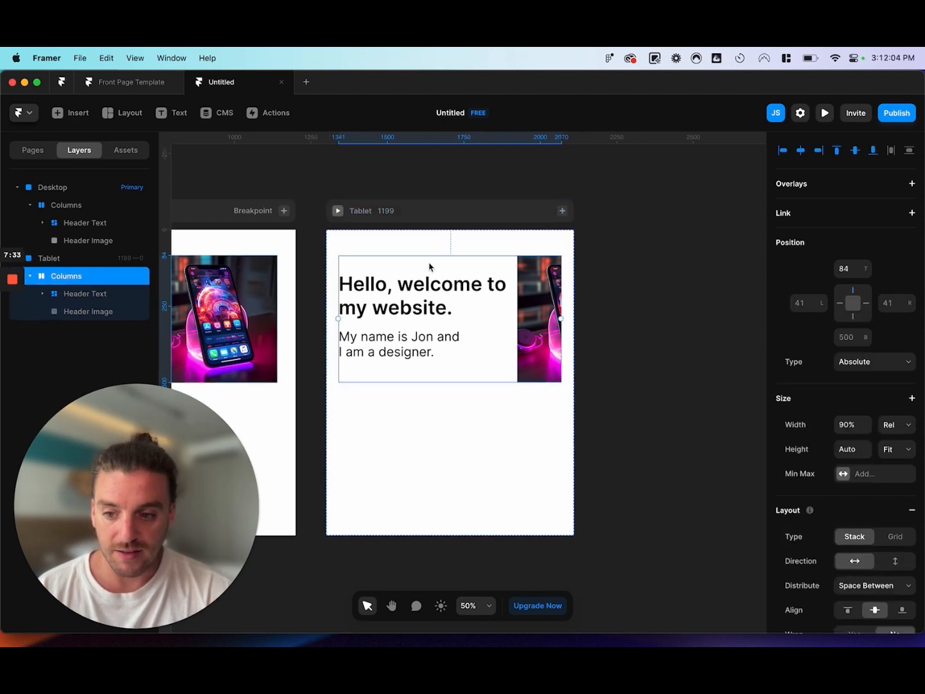
pyautogui.scroll(-1, 871, 488)
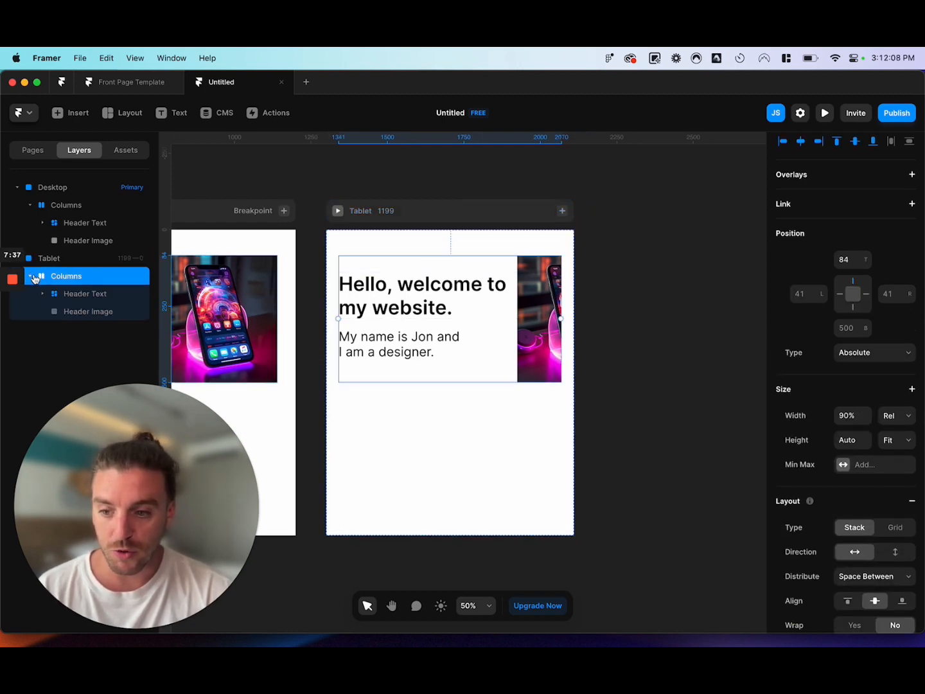
pyautogui.scroll(-5, 832, 467)
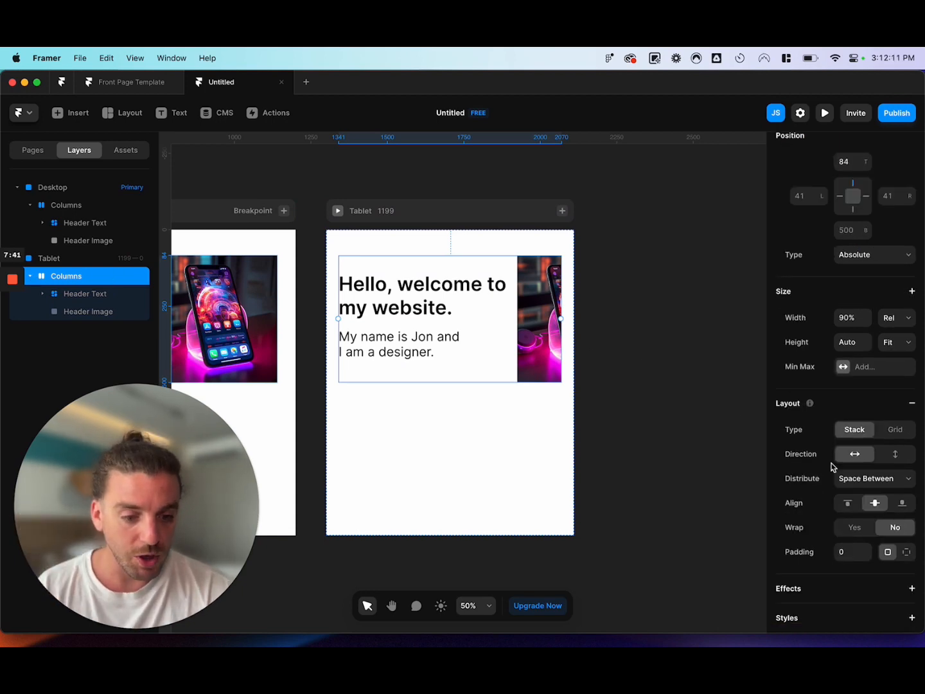
pyautogui.click(890, 454)
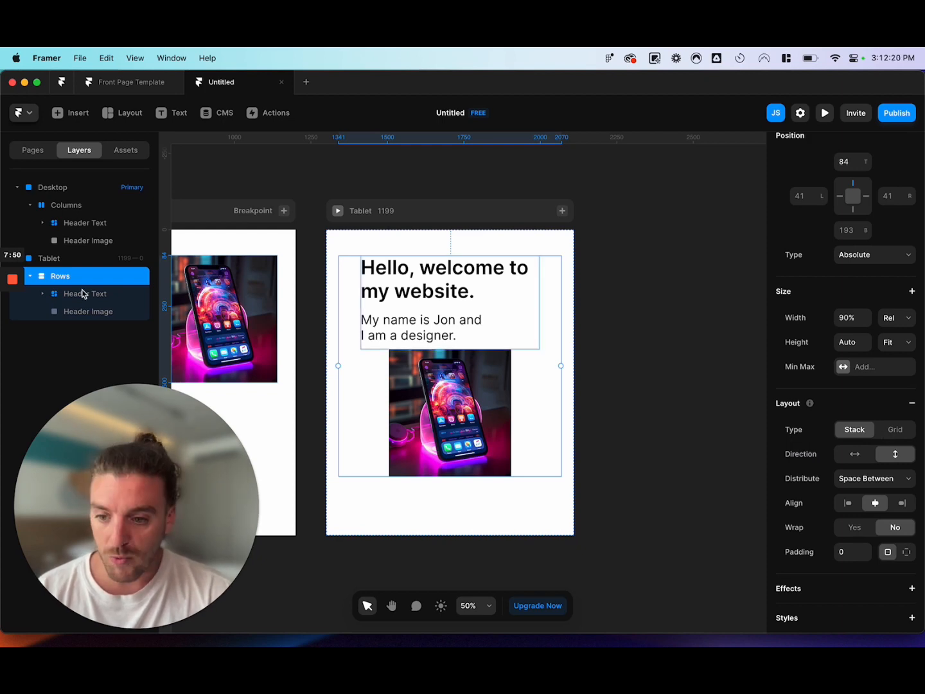
pyautogui.click(85, 311)
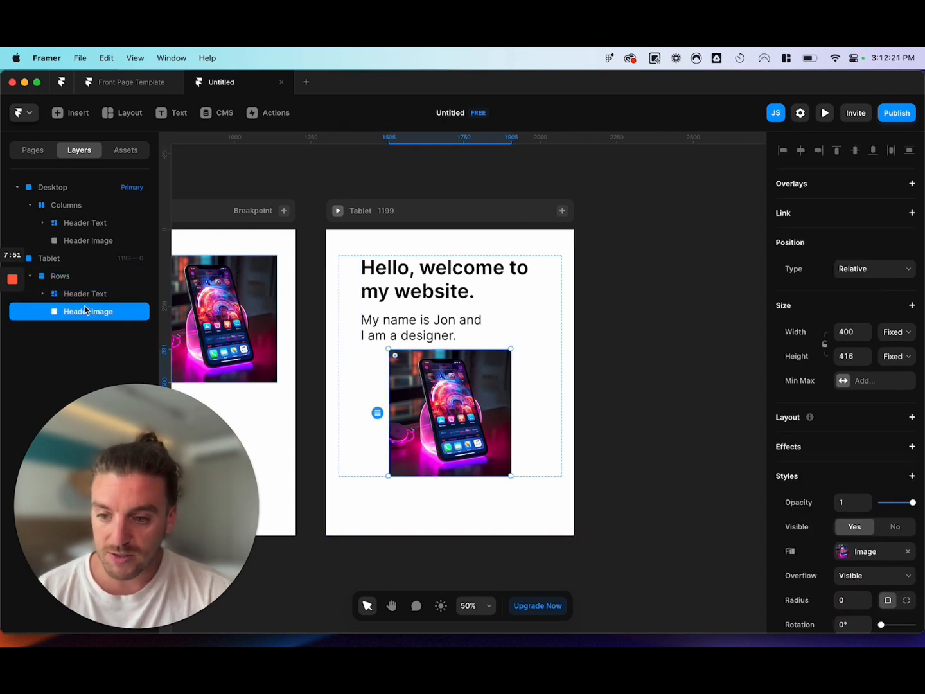
pyautogui.moveTo(82, 312); pyautogui.dragTo(82, 291)
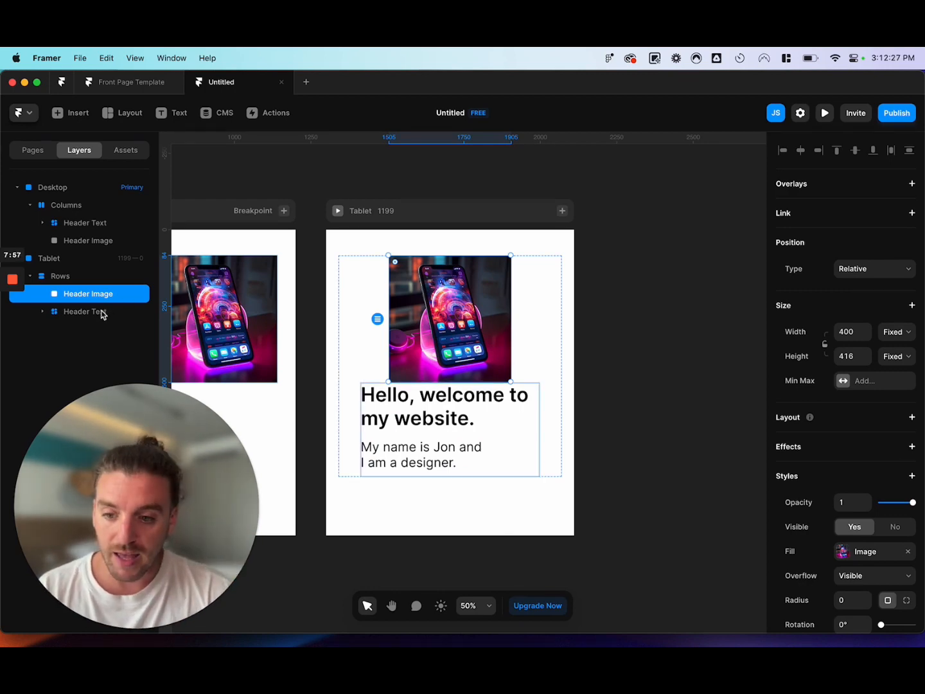
# Set the Tablet Header Image's width to a relative 100%.
pyautogui.click(88, 277)
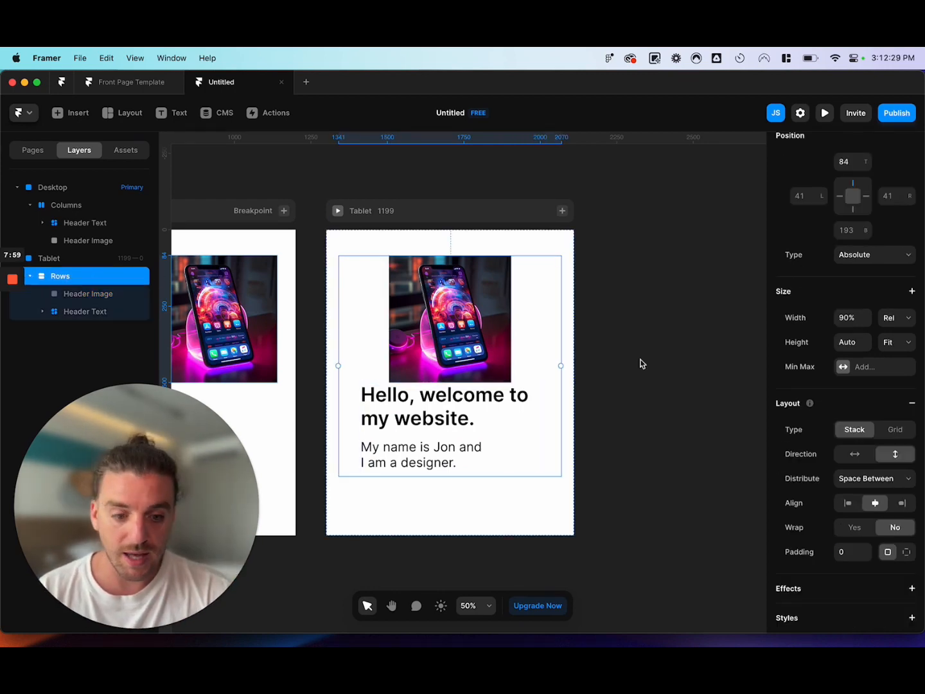
pyautogui.scroll(3, 853, 330)
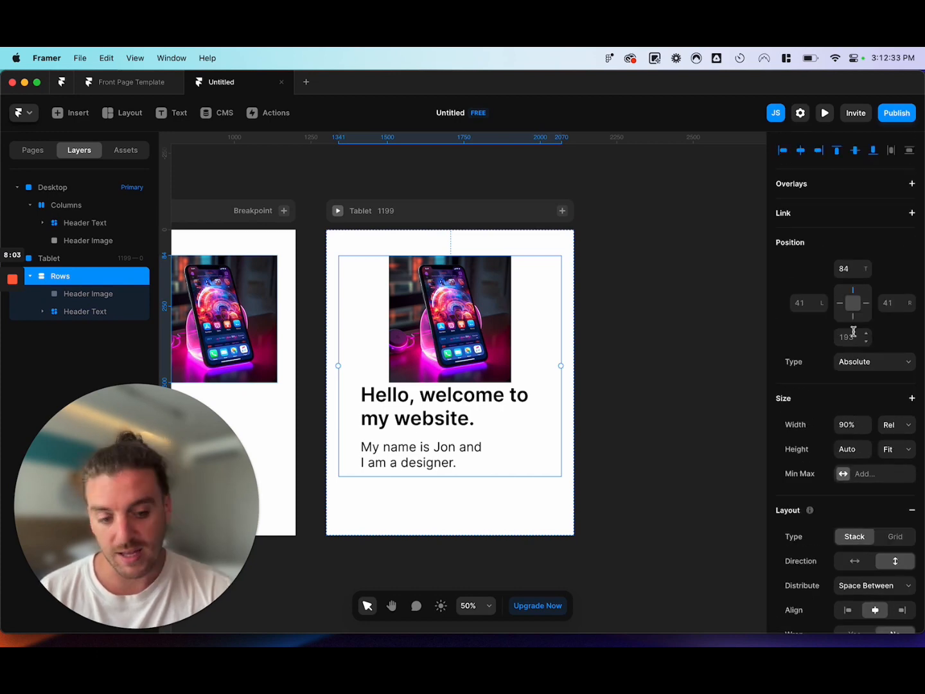
pyautogui.click(97, 295)
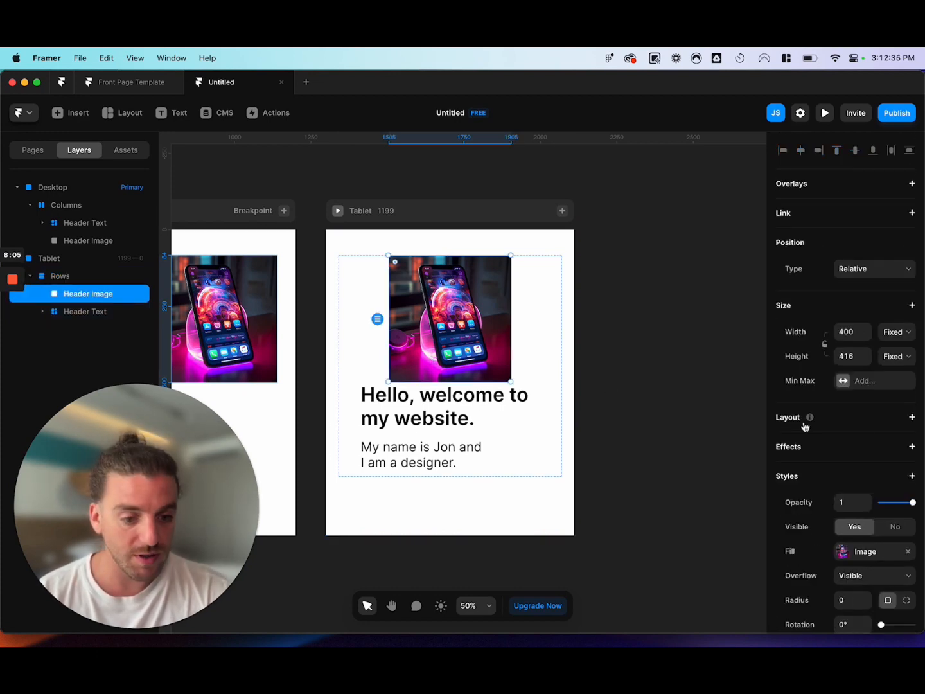
pyautogui.click(900, 336)
pyautogui.click(847, 343)
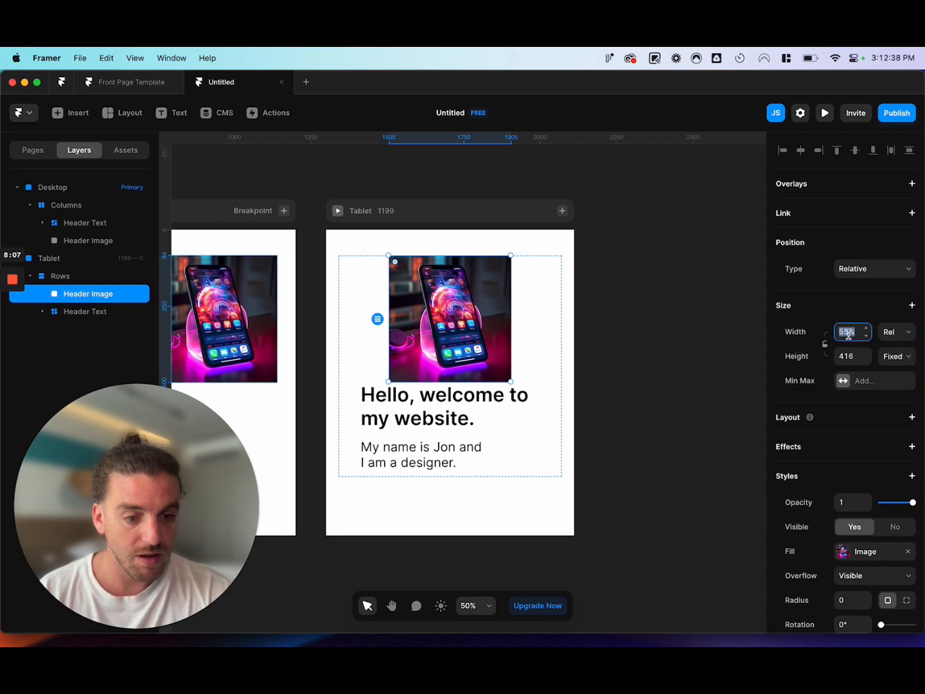
pyautogui.press('Return')
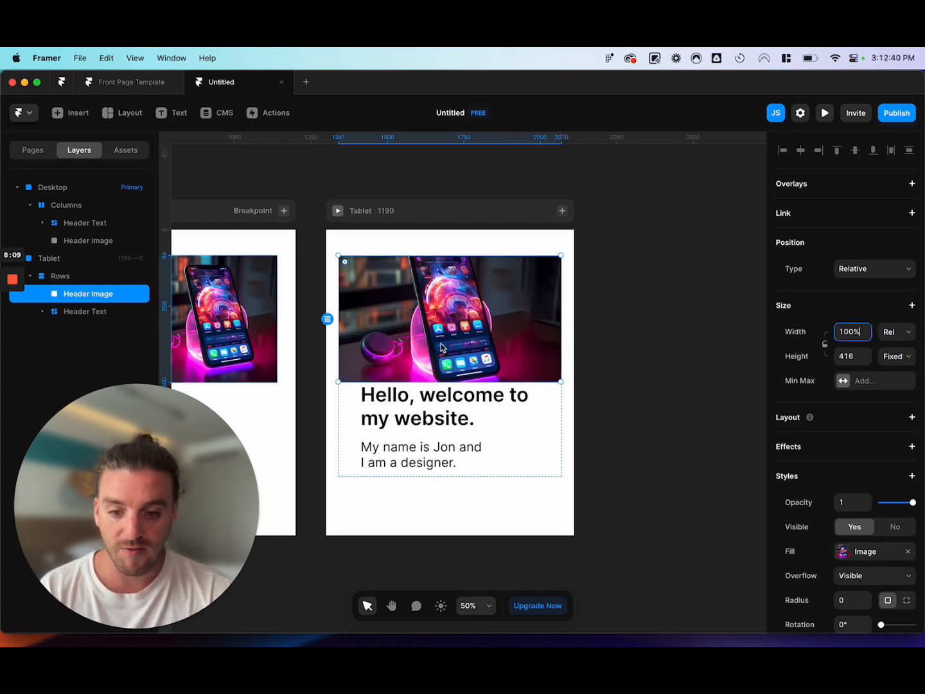
# Set the Tablet Header Text stack's width to Fill.
pyautogui.click(100, 311)
pyautogui.click(898, 334)
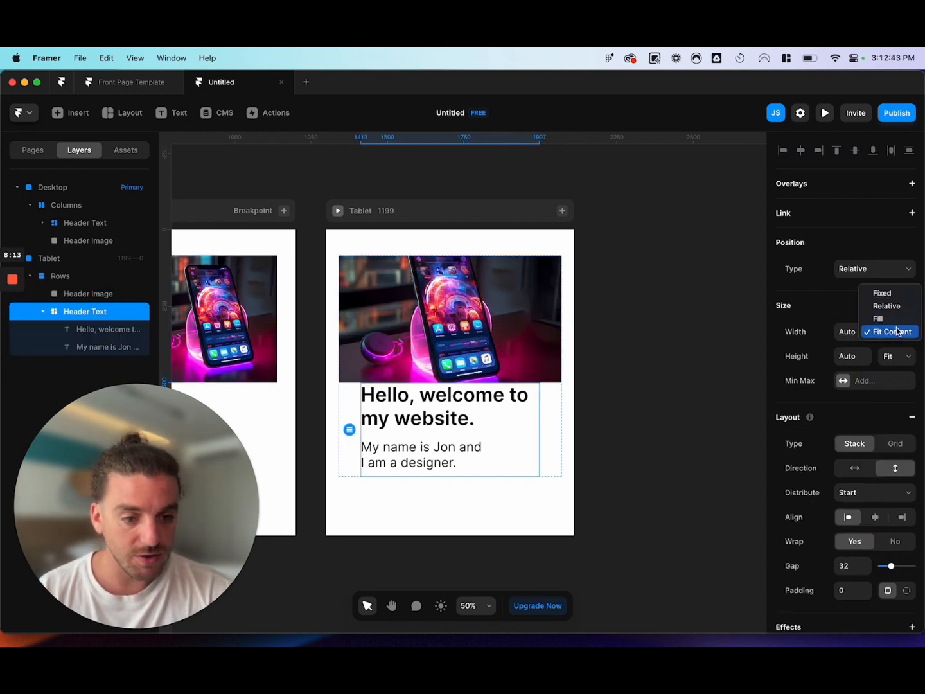
pyautogui.click(898, 325)
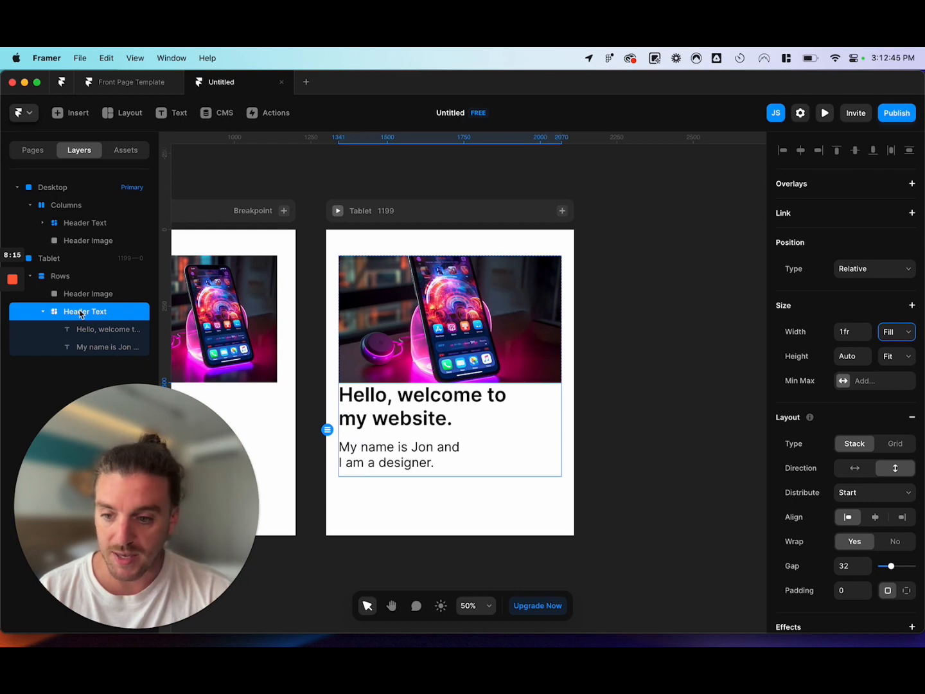
# Distribute the Tablet Rows stack from Start and set the gap between image and text to 32.
pyautogui.click(77, 278)
pyautogui.scroll(-5, 850, 523)
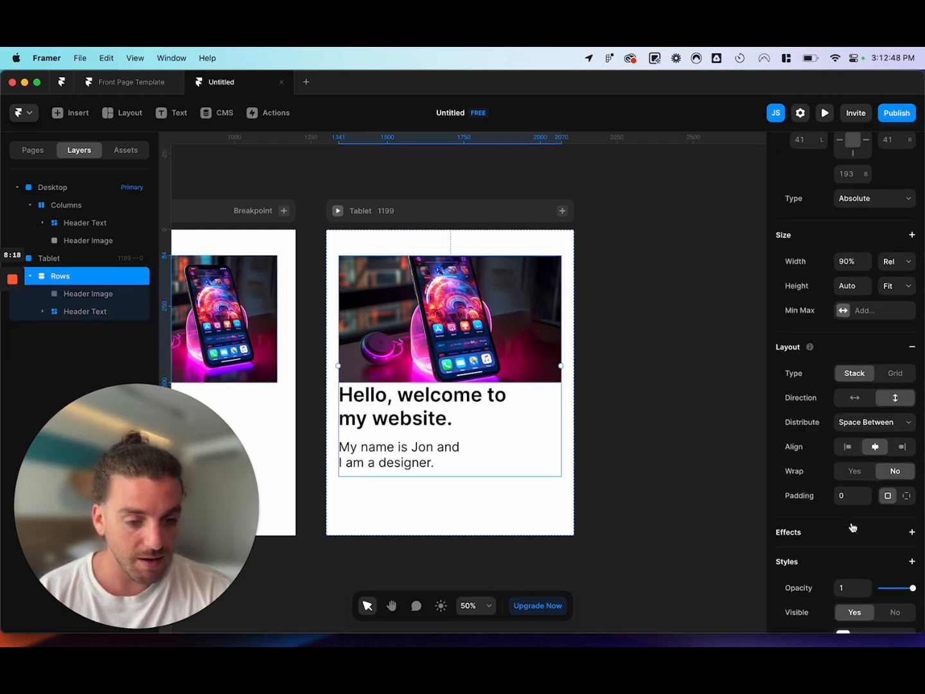
pyautogui.click(871, 417)
pyautogui.click(872, 384)
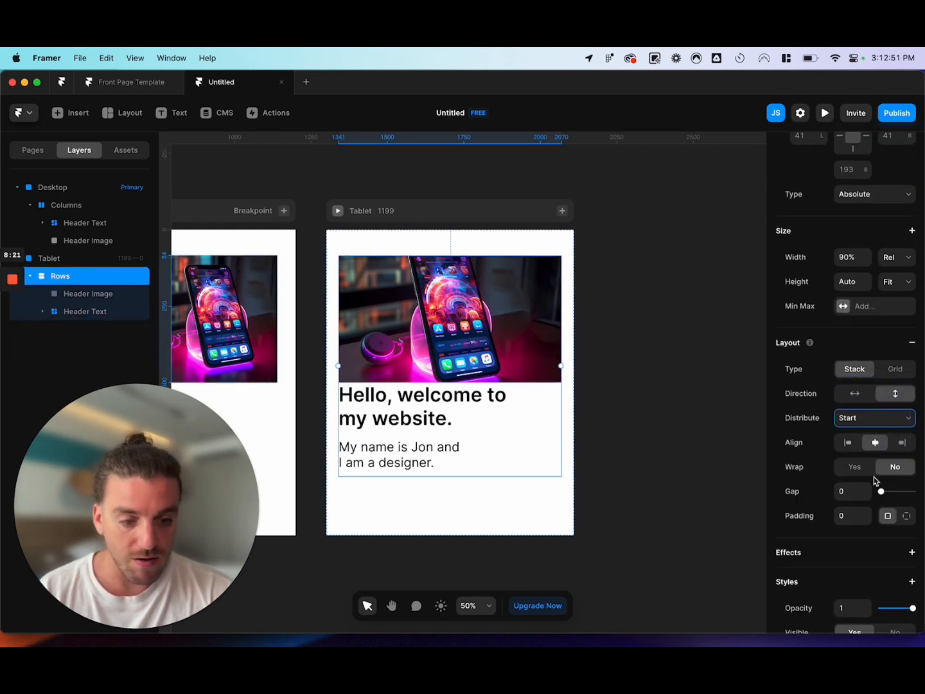
pyautogui.click(853, 490)
pyautogui.write('32')
pyautogui.press('Return')
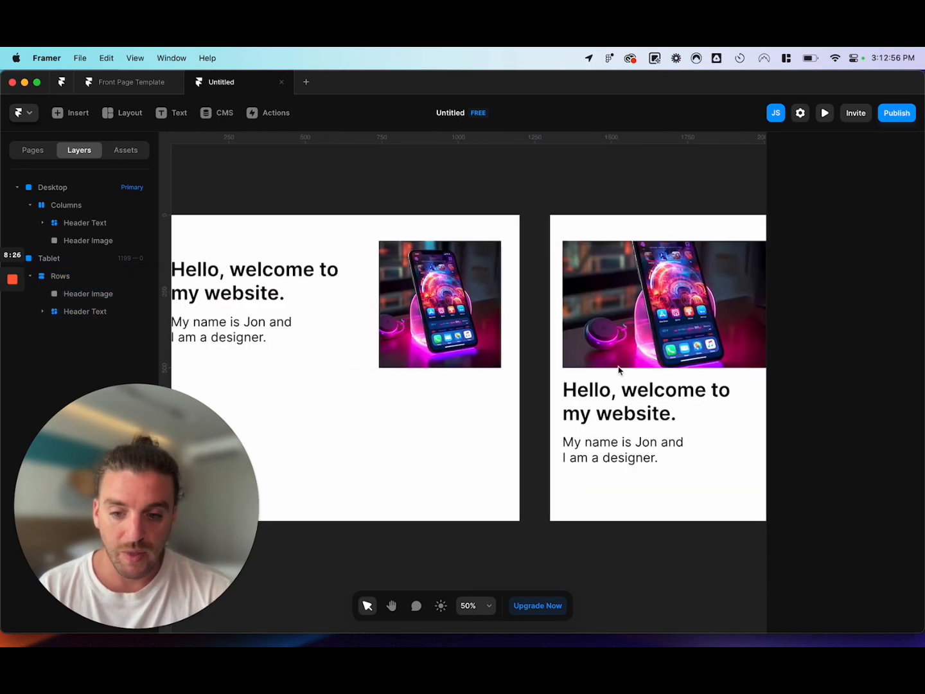
# Add the Phone 390 breakpoint beside the Tablet breakpoint.
pyautogui.hscroll(-2, 620, 372)
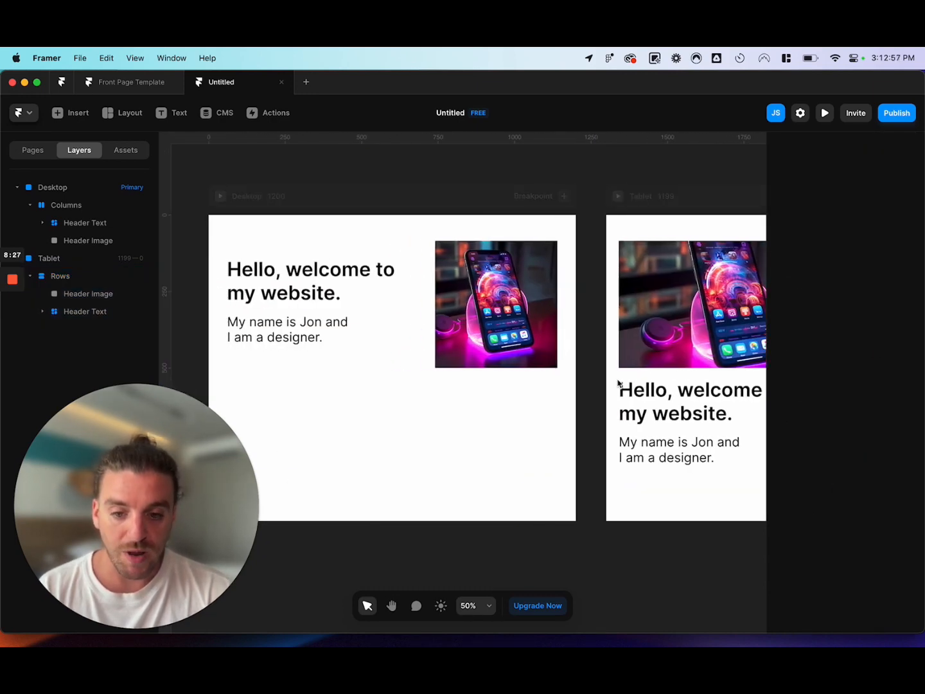
pyautogui.scroll(-2, 618, 384)
pyautogui.hscroll(2, 619, 383)
pyautogui.hscroll(1, 619, 383)
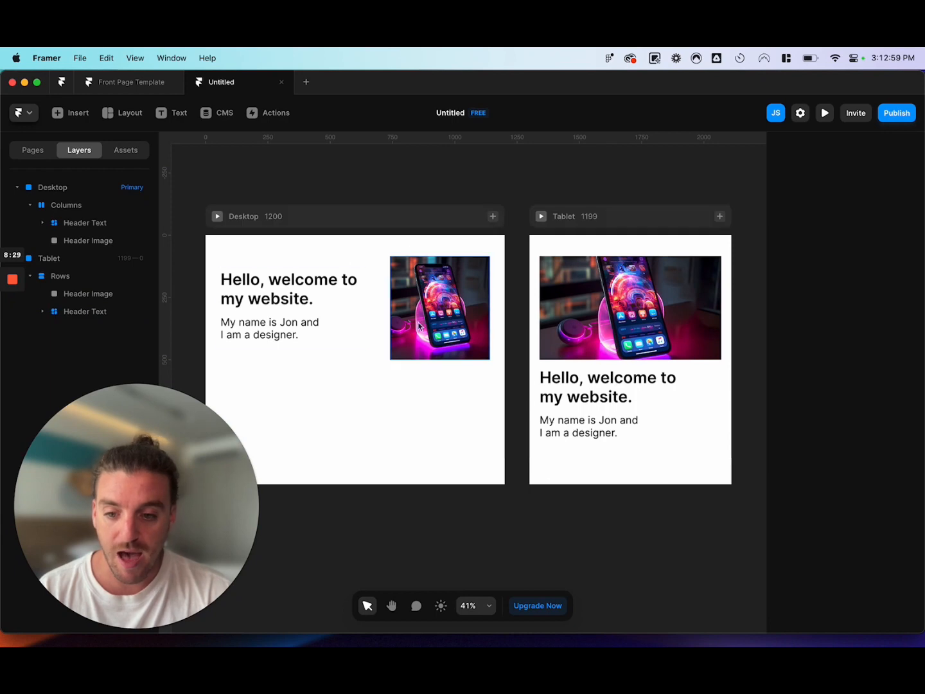
pyautogui.hscroll(5, 556, 335)
pyautogui.scroll(1, 556, 335)
pyautogui.click(602, 241)
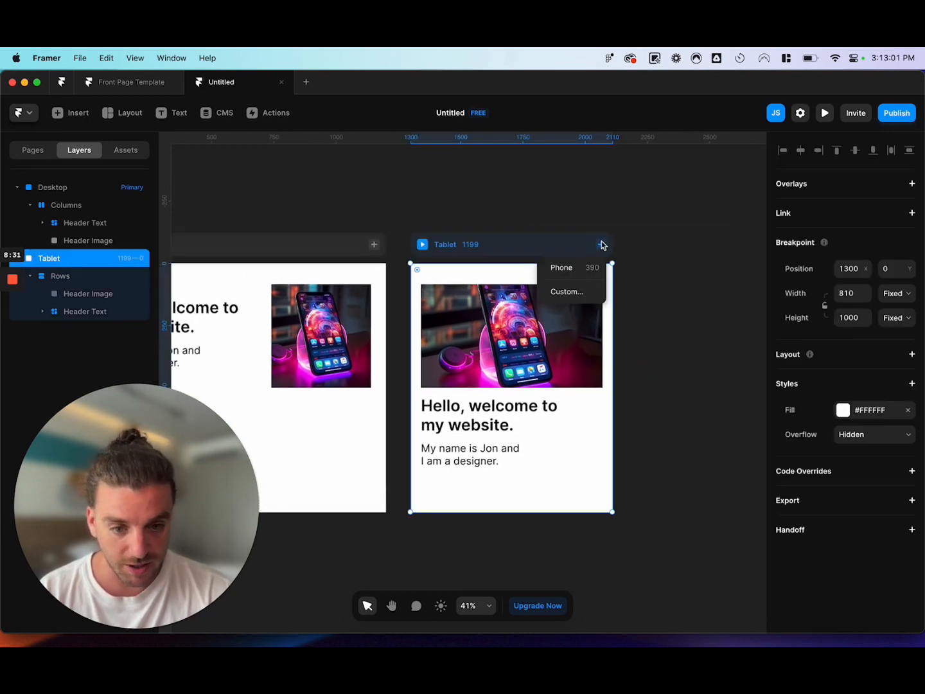
pyautogui.click(583, 266)
# Set the width of the heading text in the Phone breakpoint's Header Text stack to Fill.
pyautogui.hscroll(1, 583, 270)
pyautogui.click(449, 393)
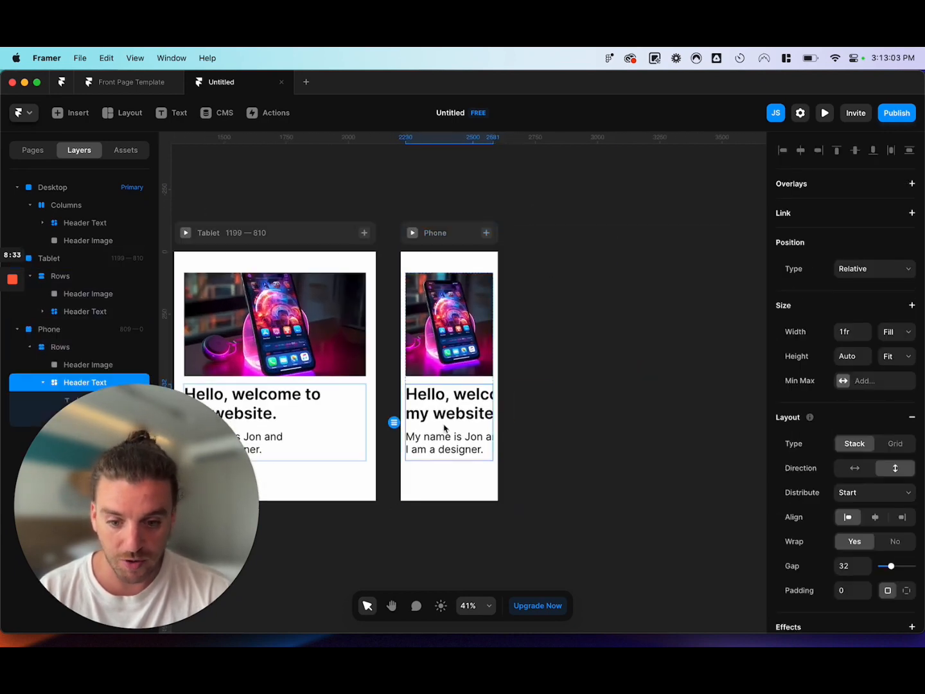
pyautogui.click(448, 395)
pyautogui.click(897, 302)
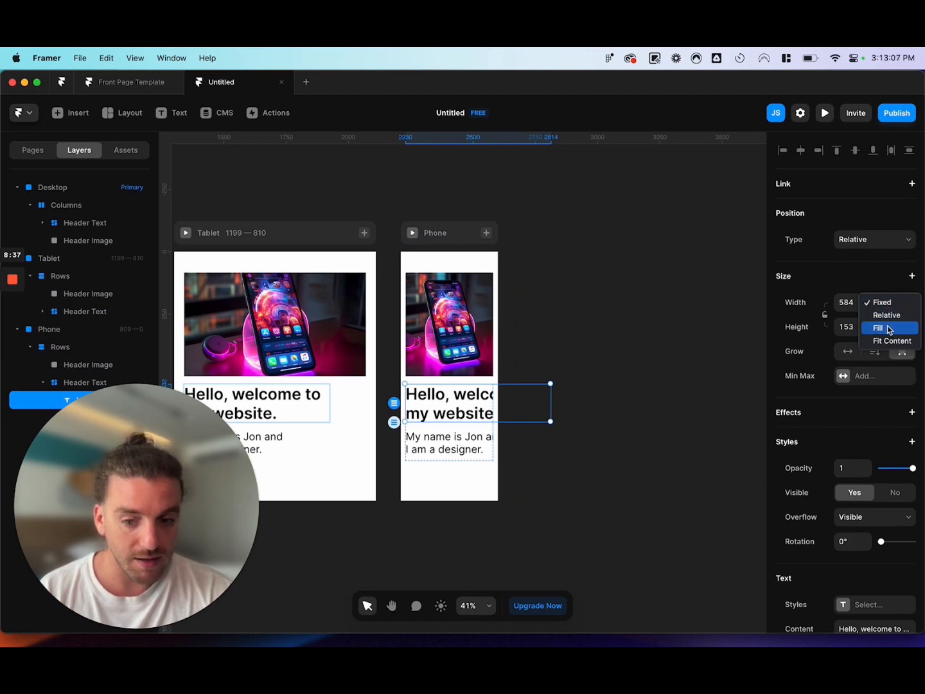
pyautogui.click(890, 328)
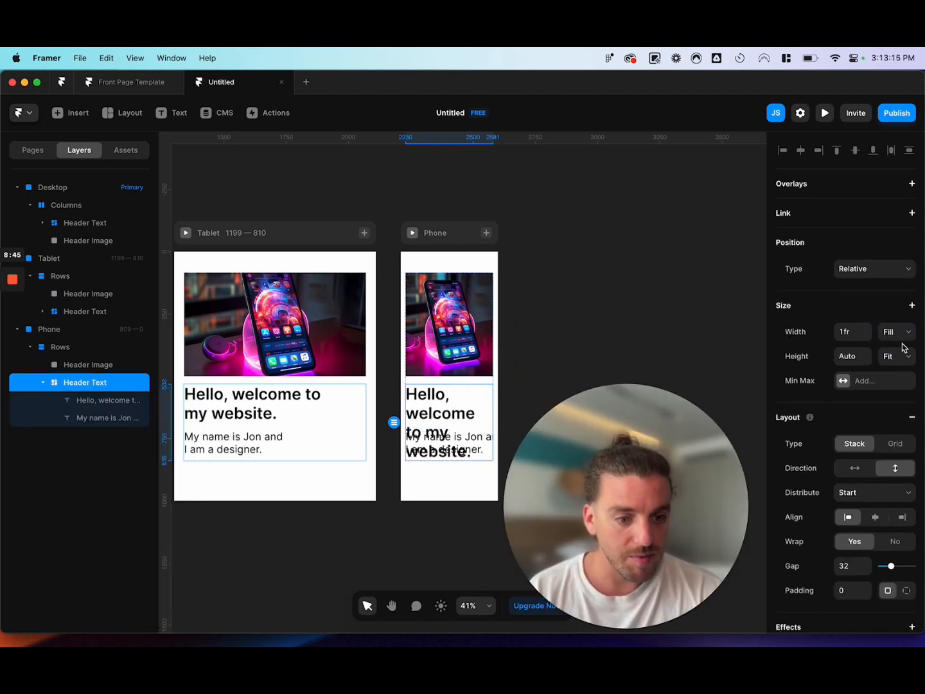
# Set the Phone heading text's height to Fit Content.
pyautogui.click(900, 357)
pyautogui.click(899, 358)
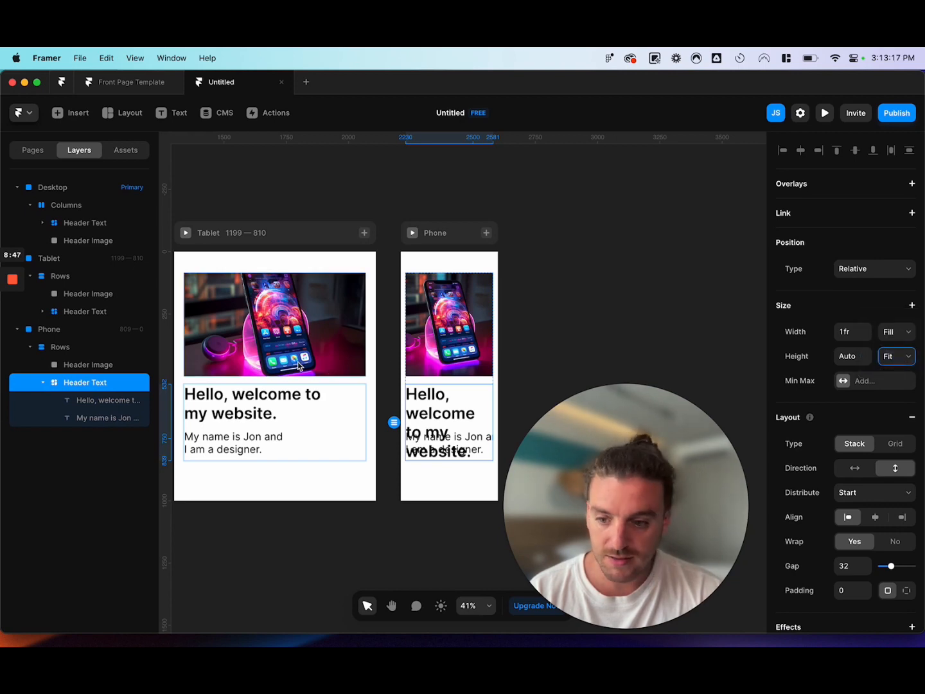
pyautogui.press('Return')
pyautogui.click(902, 329)
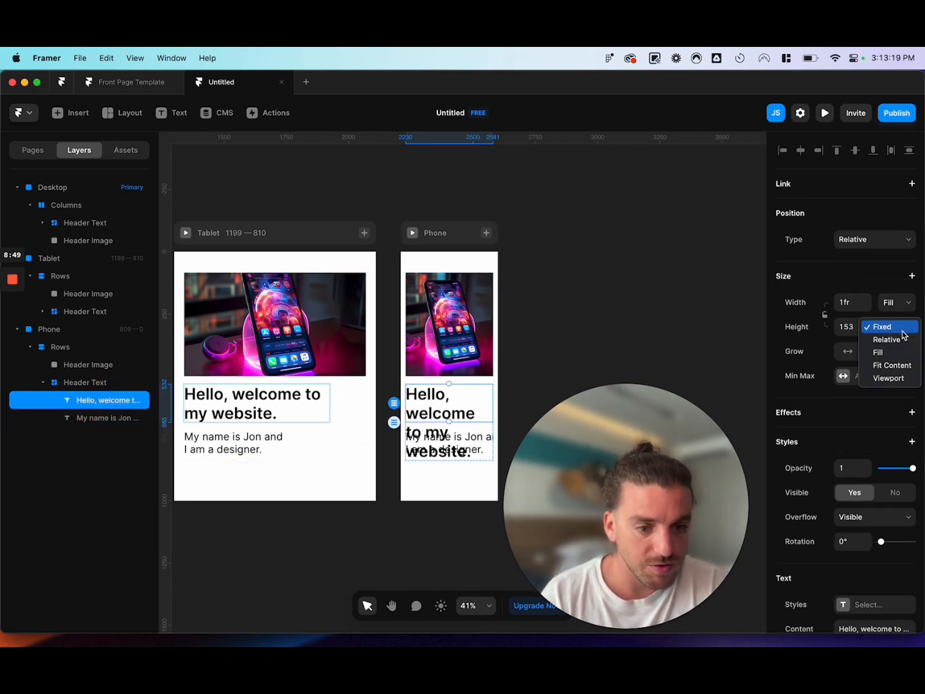
pyautogui.click(885, 366)
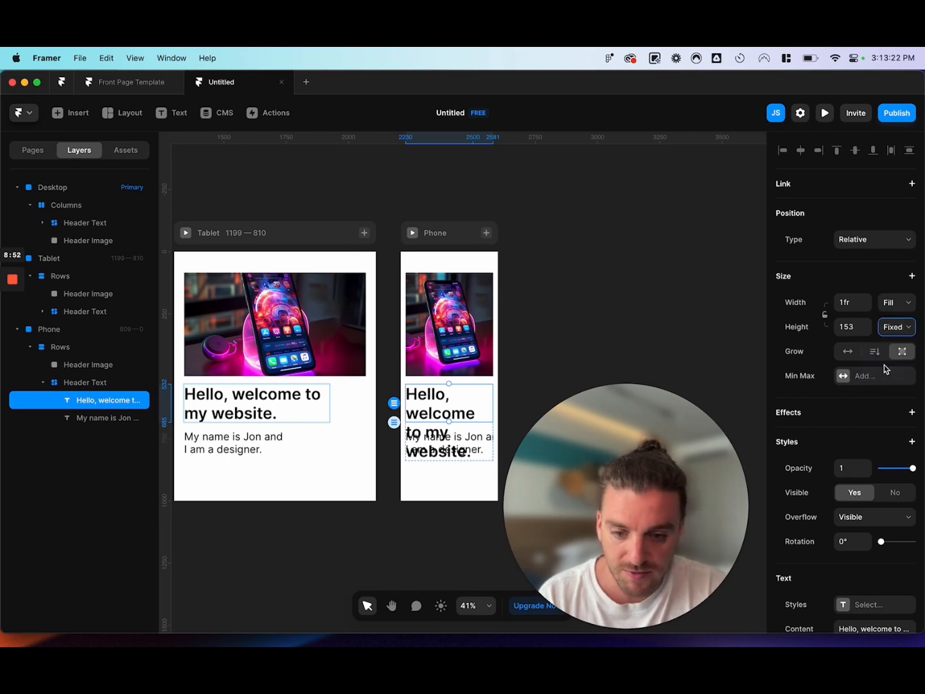
# Set both the width and height of the Phone introduction text to Fit Content.
pyautogui.scroll(-3, 536, 291)
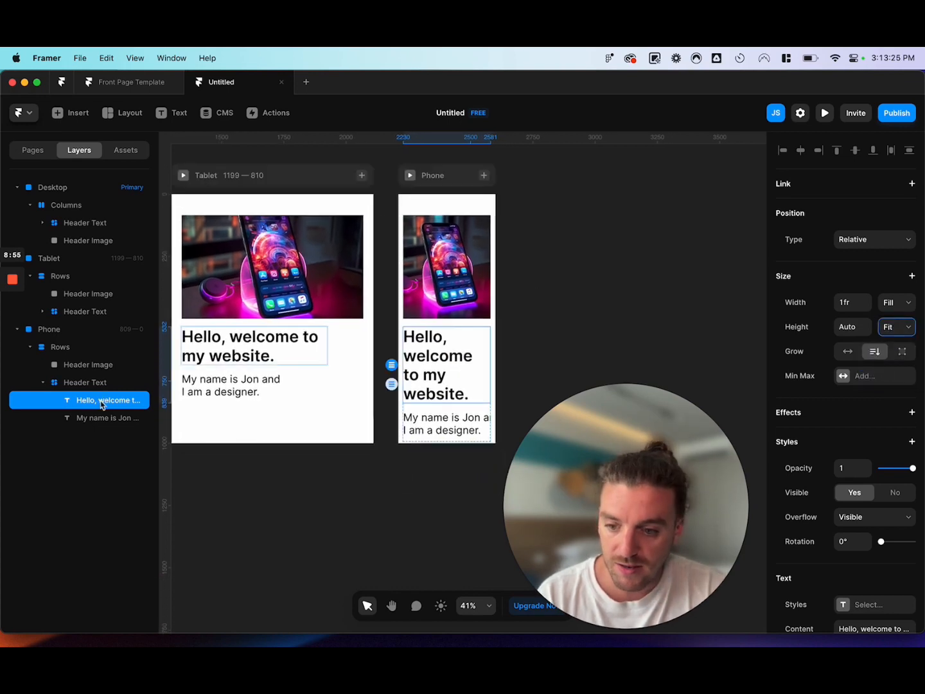
pyautogui.click(462, 427)
pyautogui.click(907, 307)
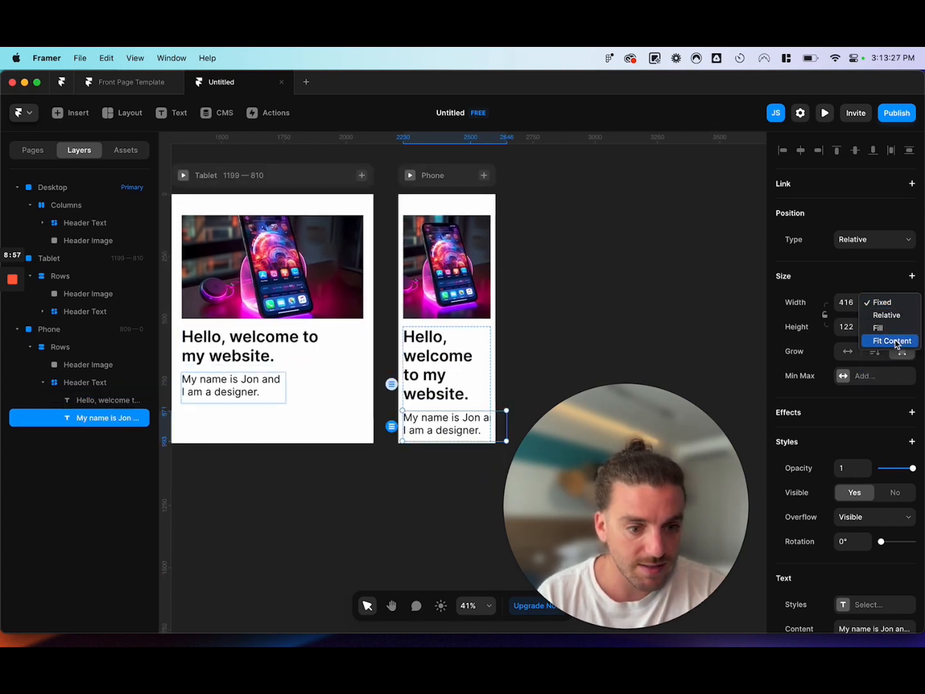
pyautogui.click(892, 340)
pyautogui.click(897, 326)
pyautogui.click(744, 348)
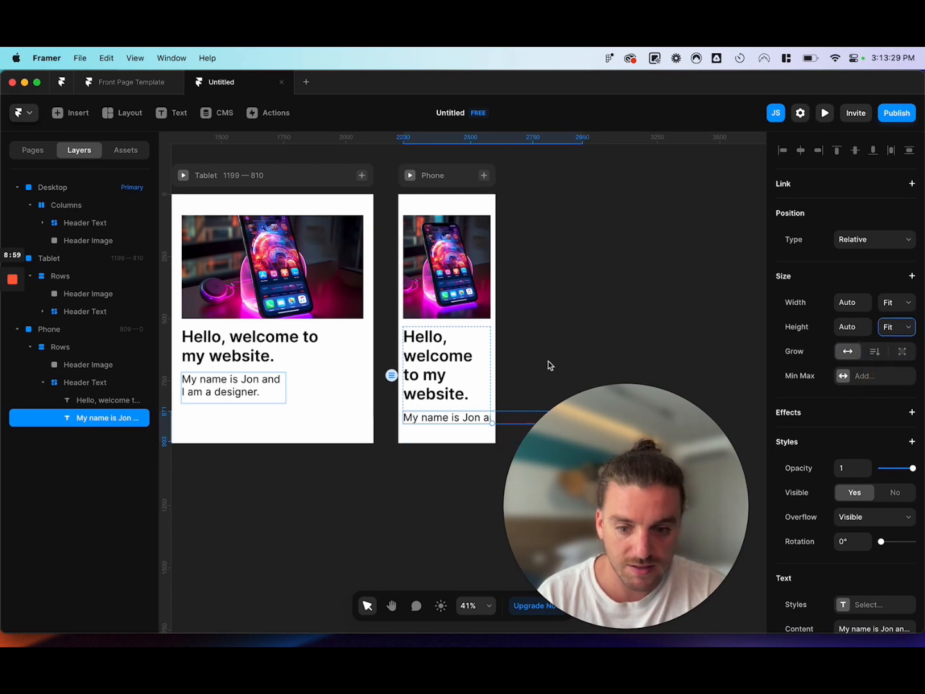
# Set the Phone introduction text's width to Fill so it wraps inside the Header Text stack, and deselect it.
pyautogui.scroll(-3, 549, 365)
pyautogui.click(897, 302)
pyautogui.click(898, 290)
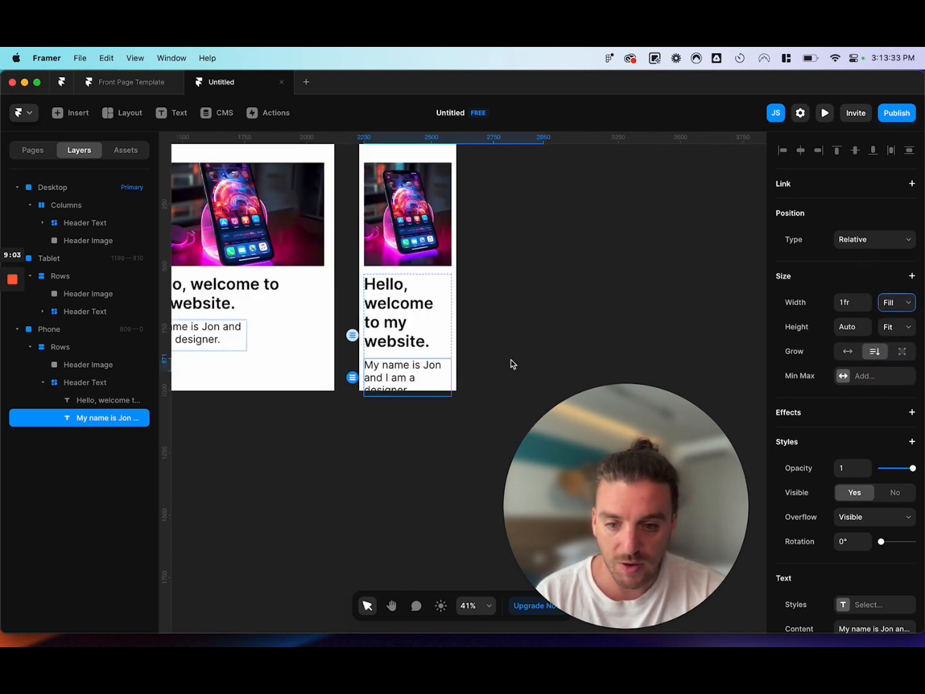
pyautogui.click(475, 352)
pyautogui.hscroll(-3, 489, 356)
pyautogui.scroll(3, 488, 357)
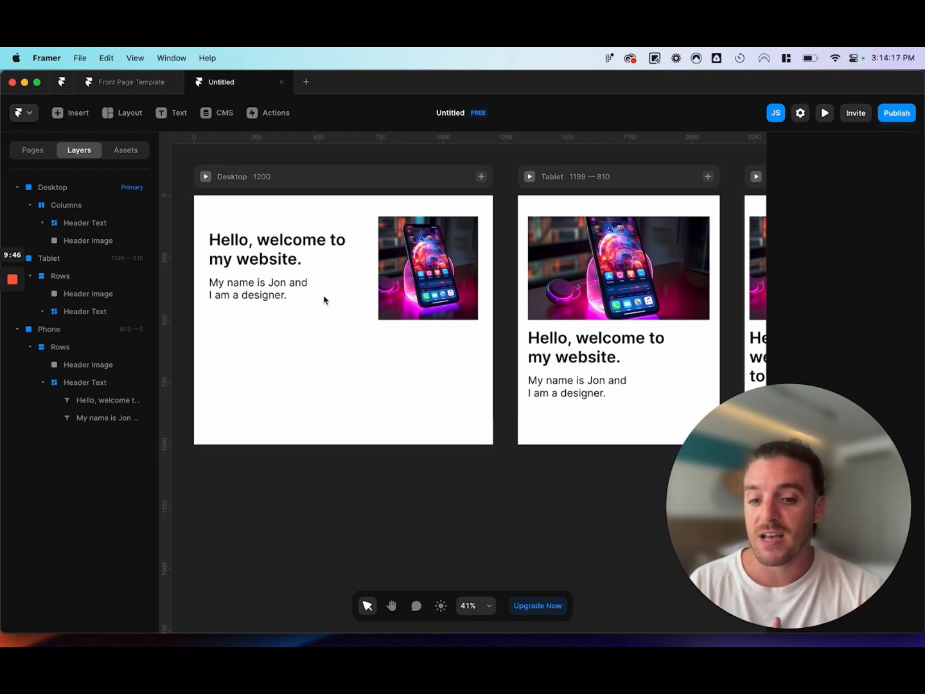
pyautogui.hscroll(10, 324, 300)
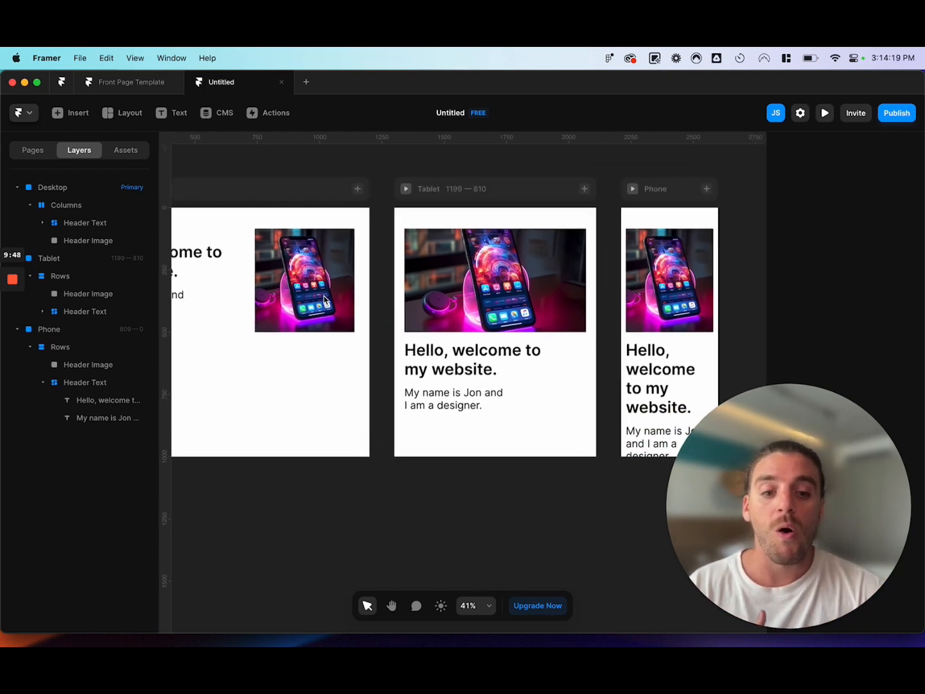